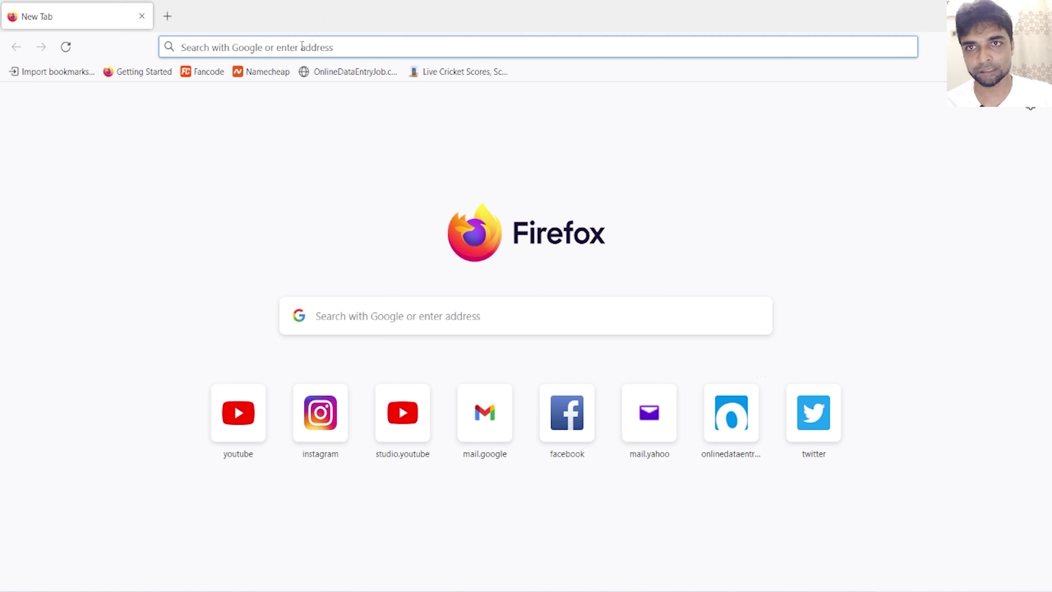
# Search the web for "windows 10 iso file download" and open Microsoft's Windows 10 download page.
pyautogui.click(302, 46)
pyautogui.write('window')
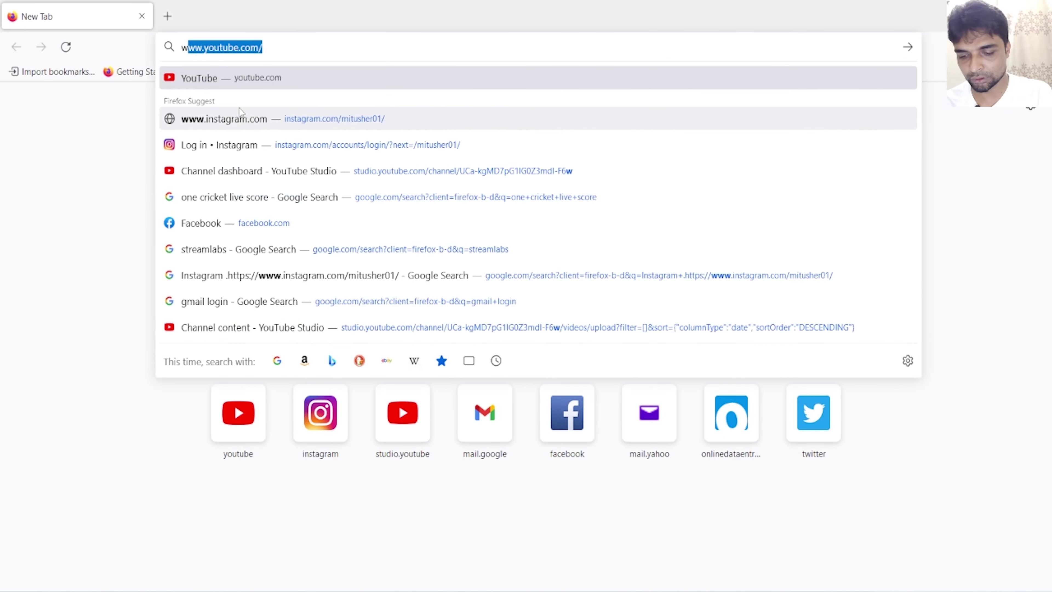
pyautogui.write('s ')
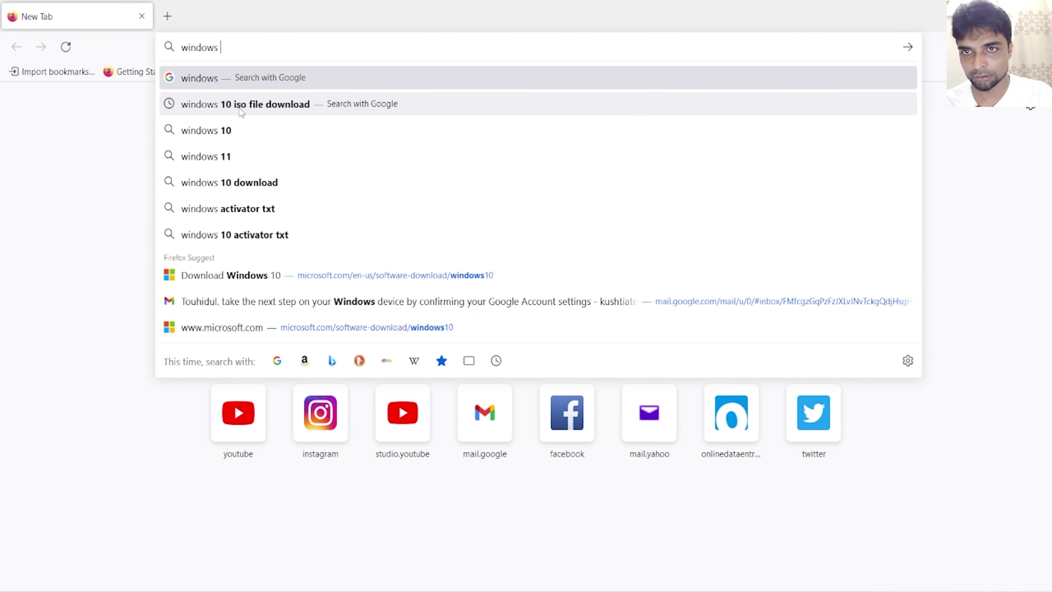
pyautogui.write('10')
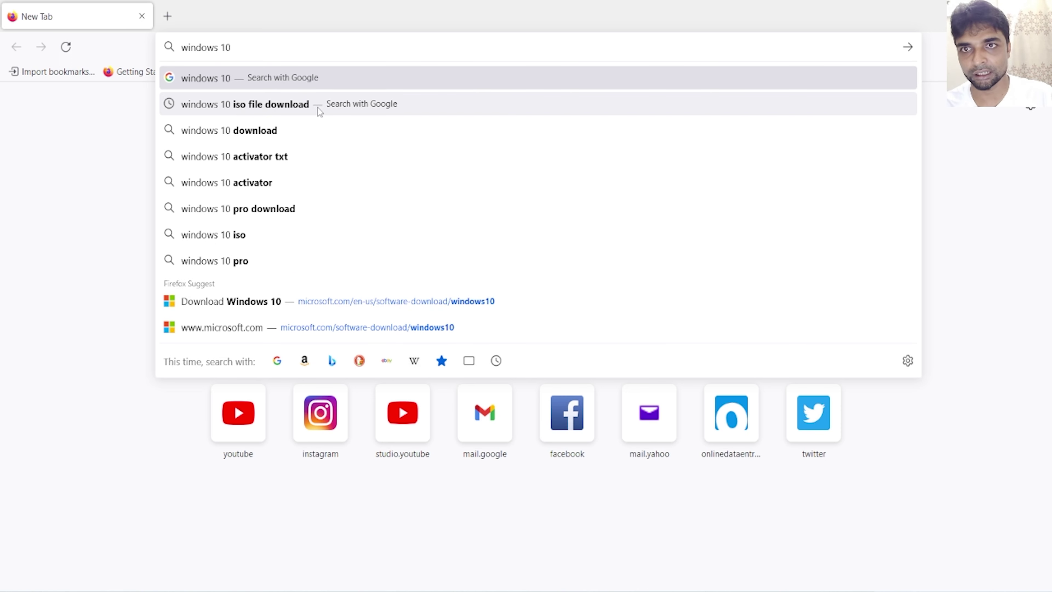
pyautogui.click(220, 111)
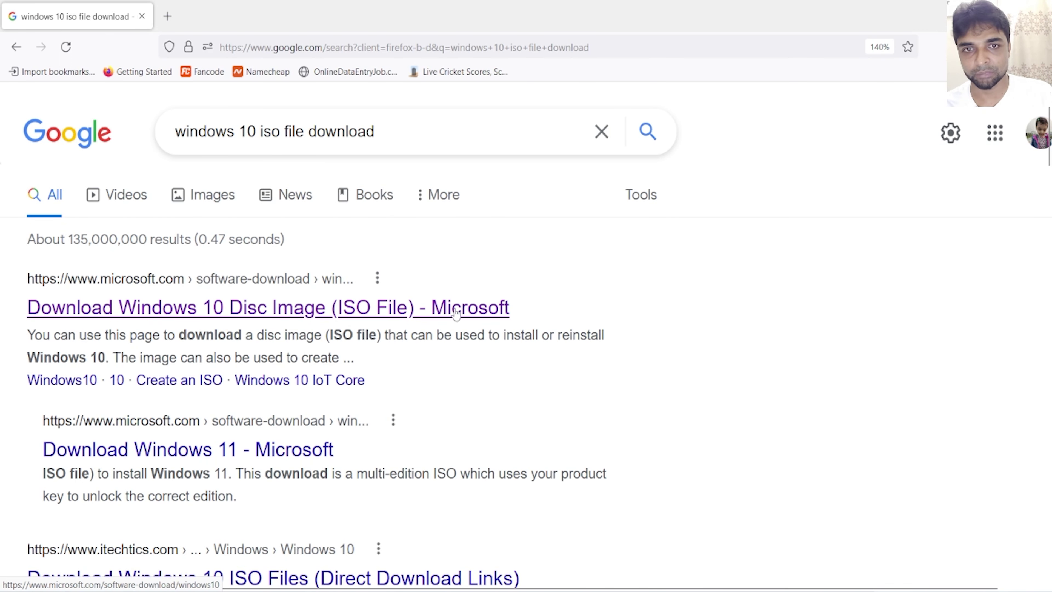
pyautogui.click(244, 310)
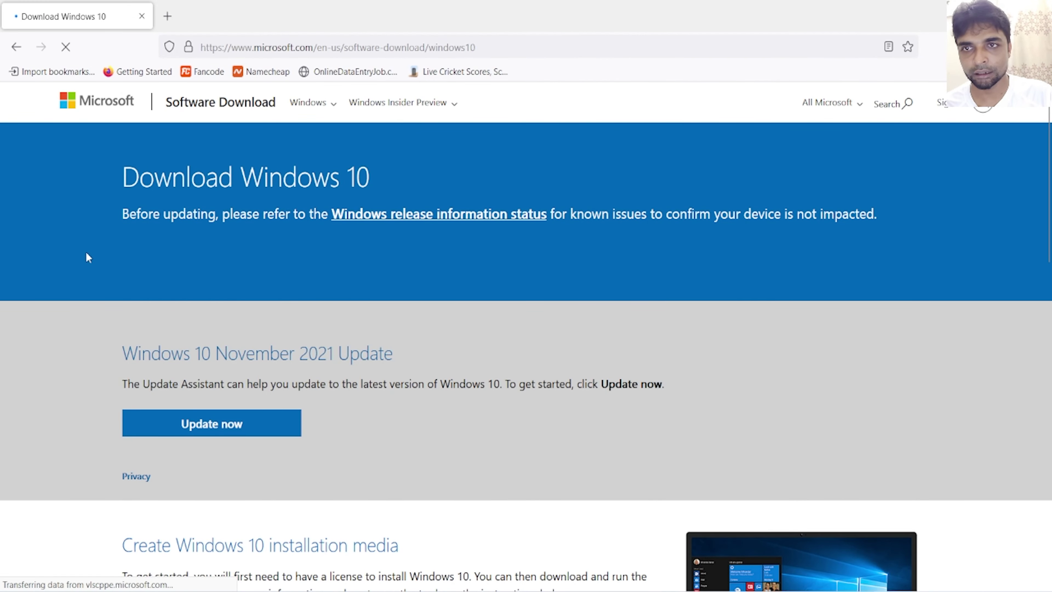
# Download the Windows 10 installation media tool, run MediaCreationTool21H2 from the Downloads folder, and clear the other windows away.
pyautogui.scroll(-6, 349, 258)
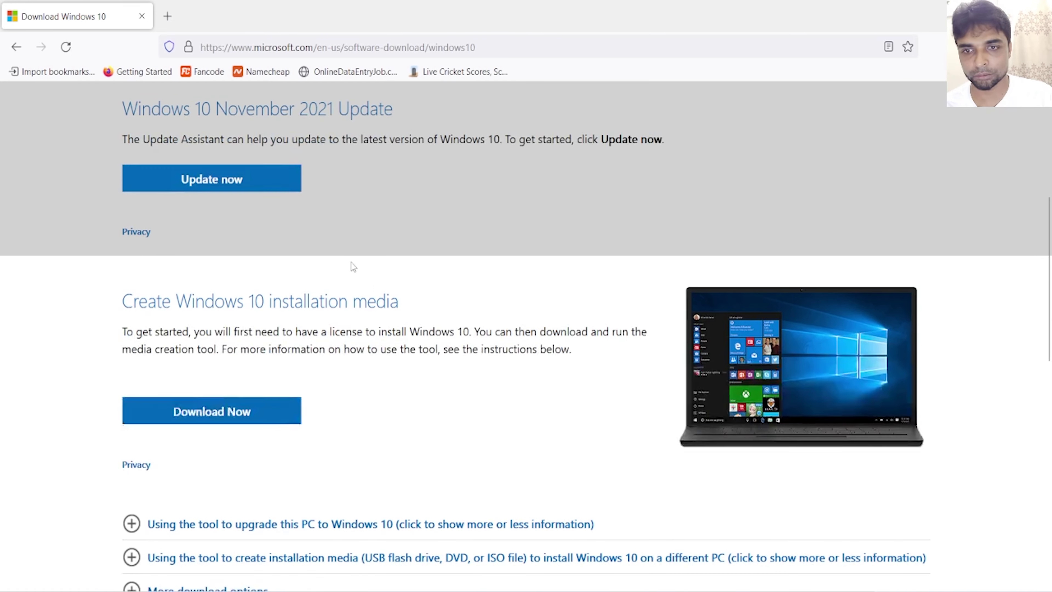
pyautogui.click(213, 419)
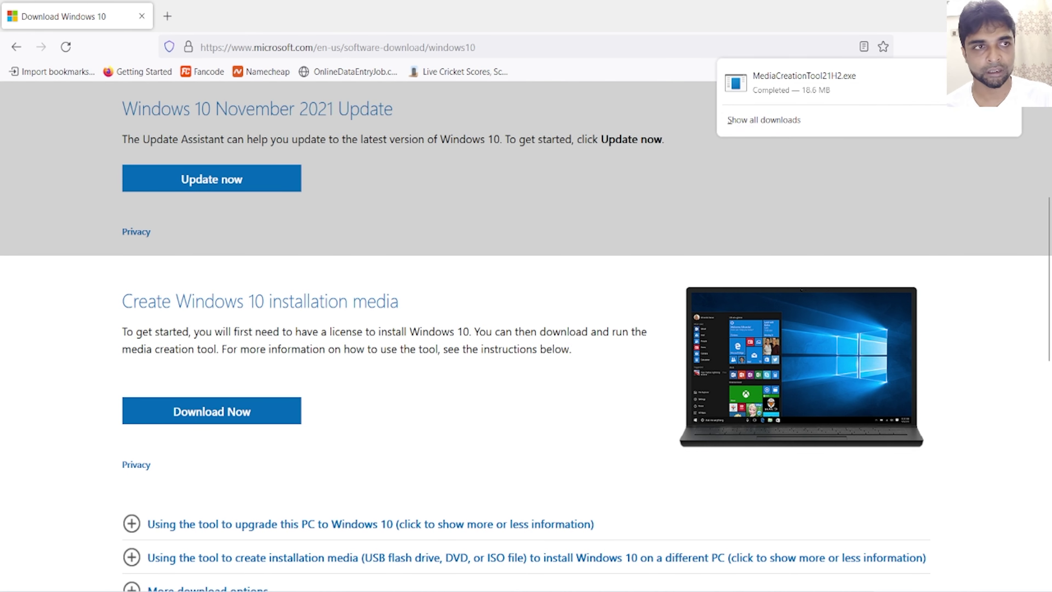
pyautogui.click(777, 90)
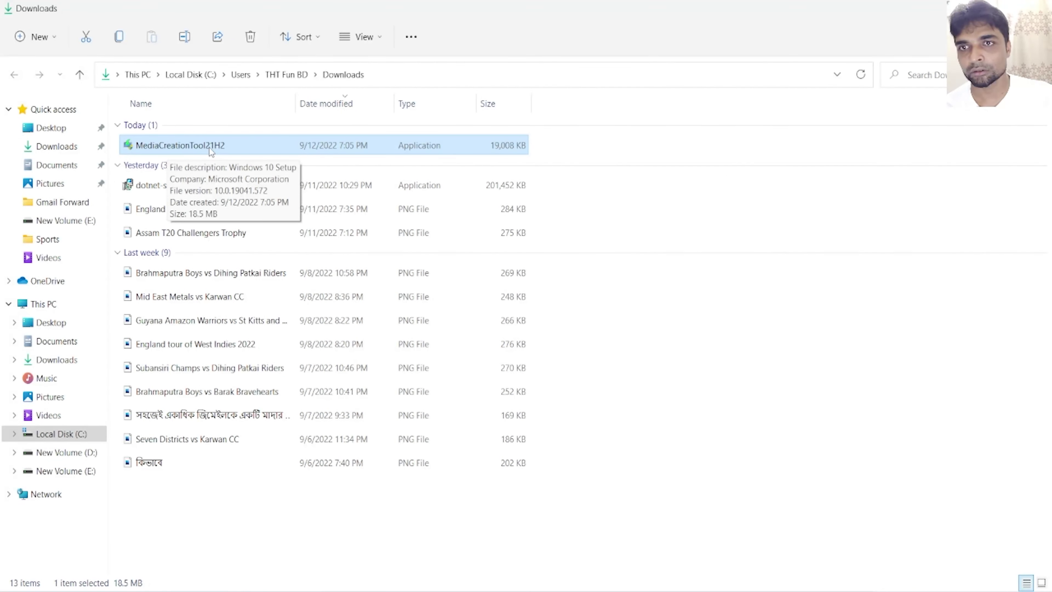
pyautogui.doubleClick(171, 149)
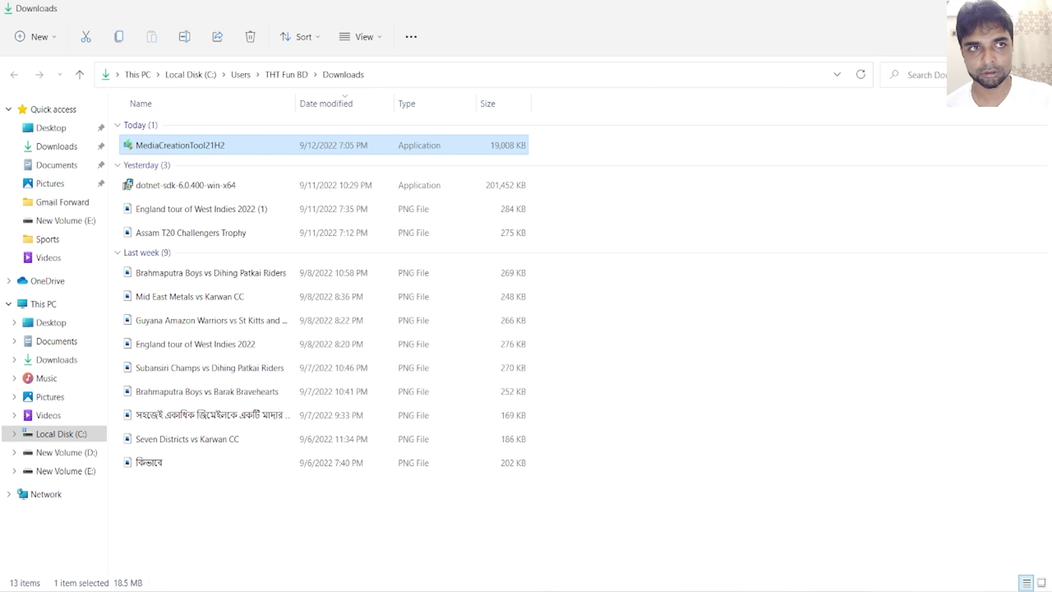
pyautogui.click(973, 9)
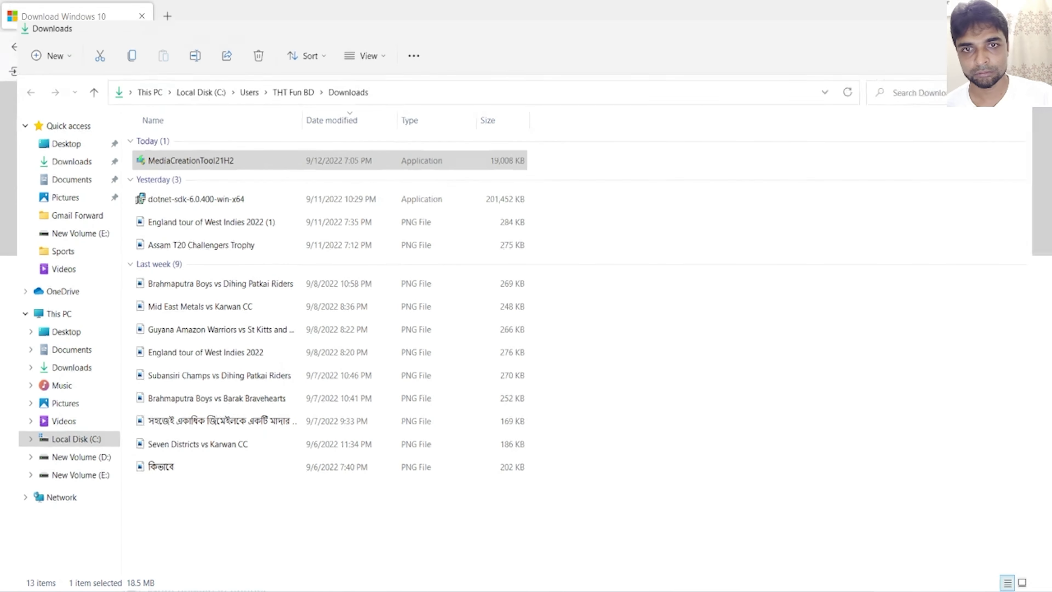
pyautogui.click(973, 9)
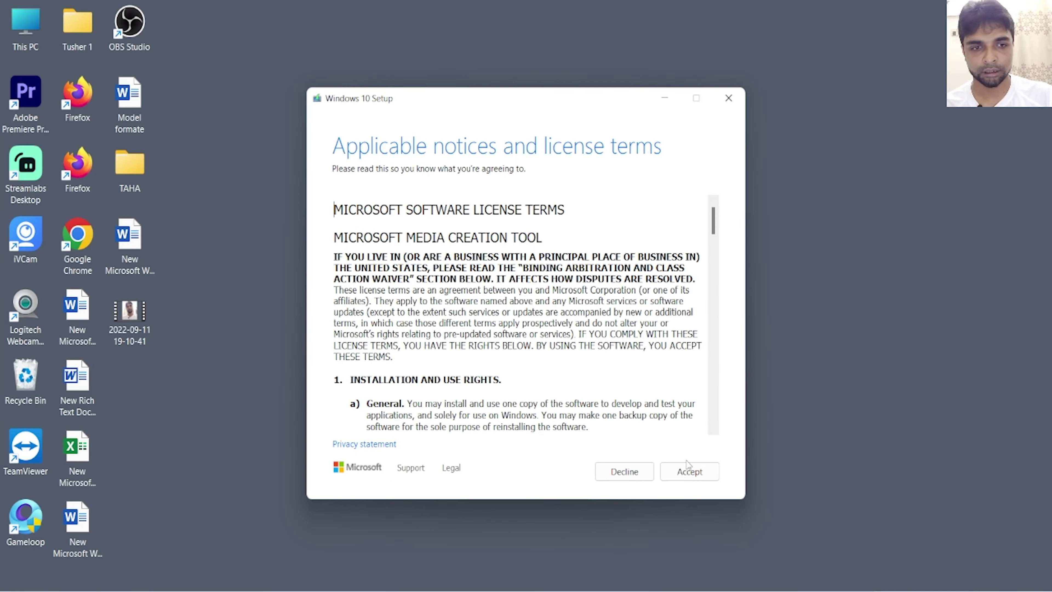
# Accept the license terms and choose to create installation media (USB flash drive, DVD, or ISO file) for another PC.
pyautogui.click(681, 473)
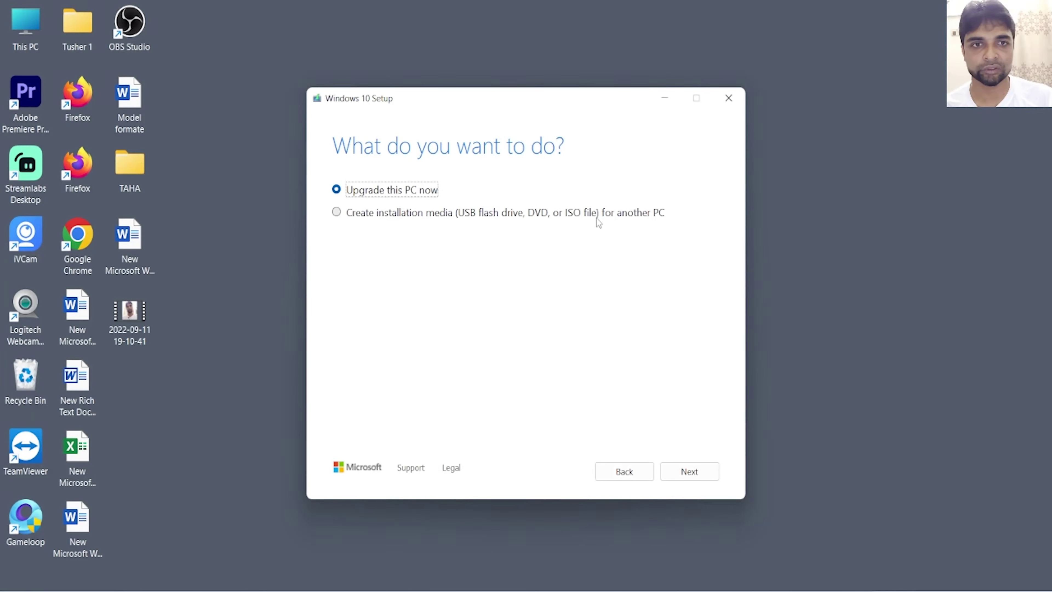
pyautogui.click(337, 215)
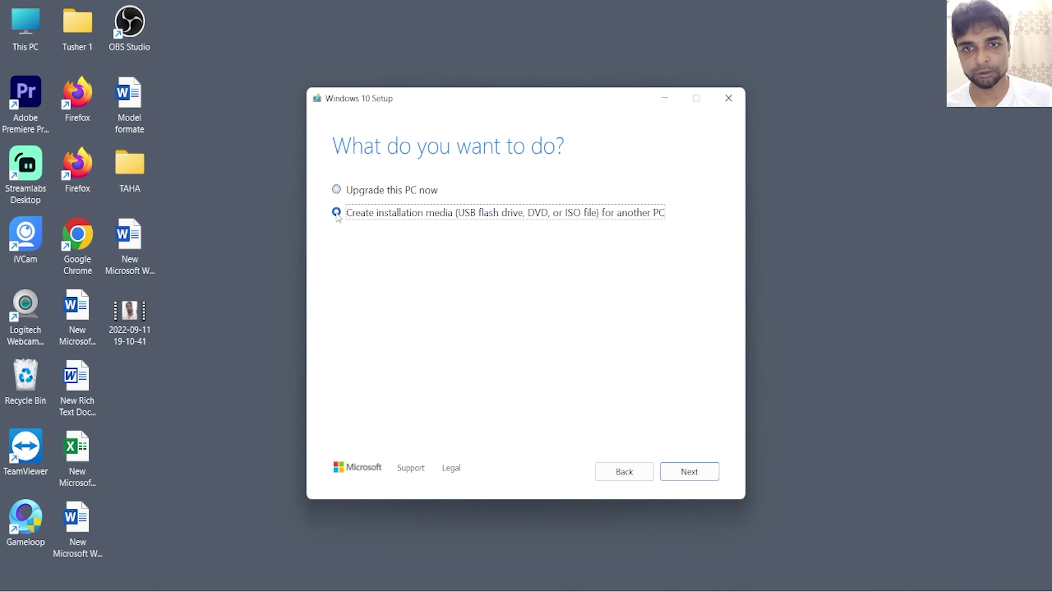
pyautogui.click(673, 476)
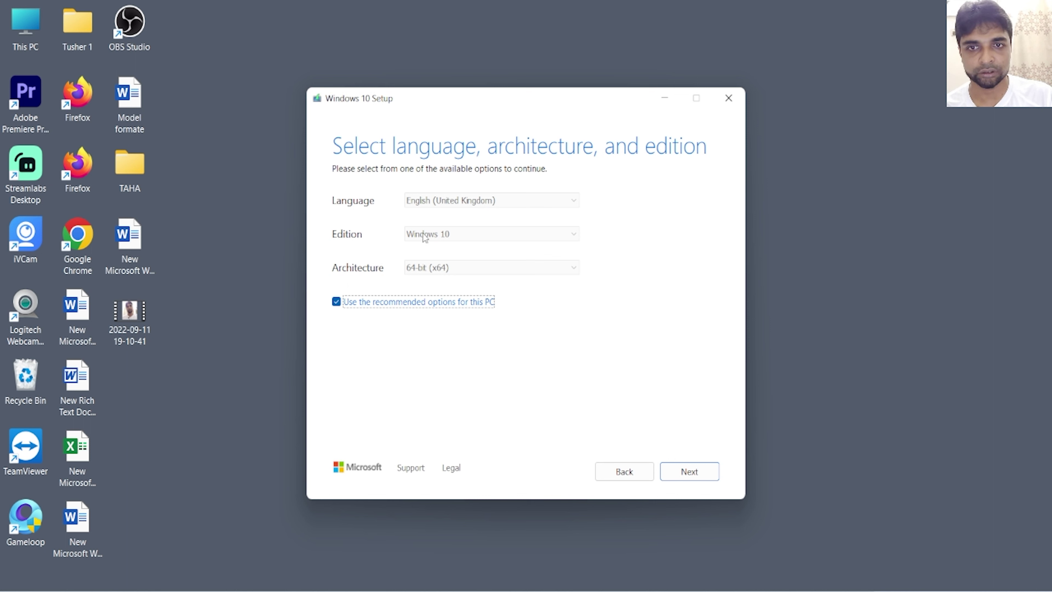
pyautogui.click(337, 302)
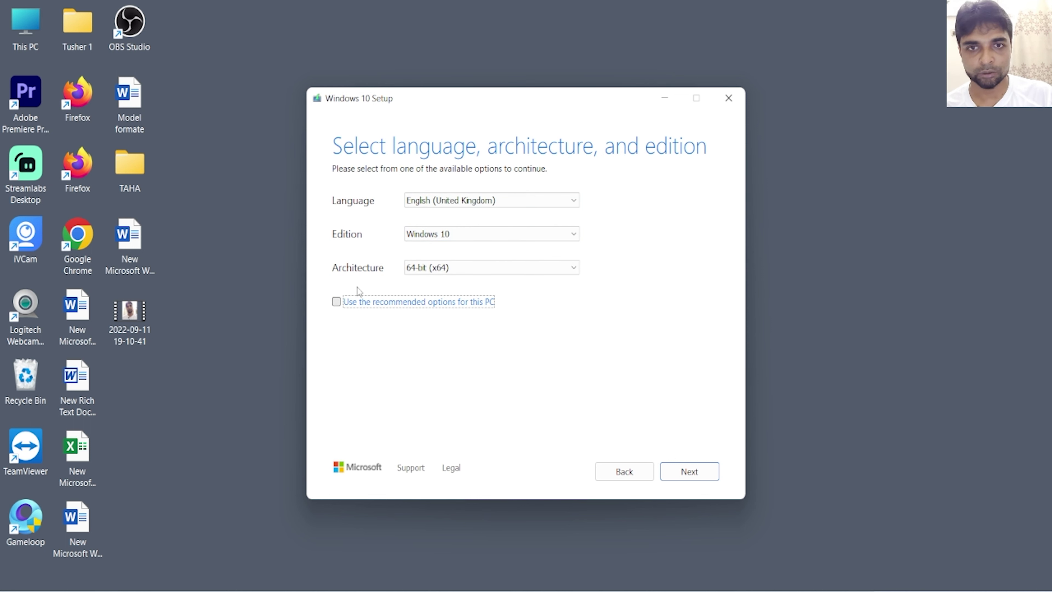
pyautogui.click(461, 203)
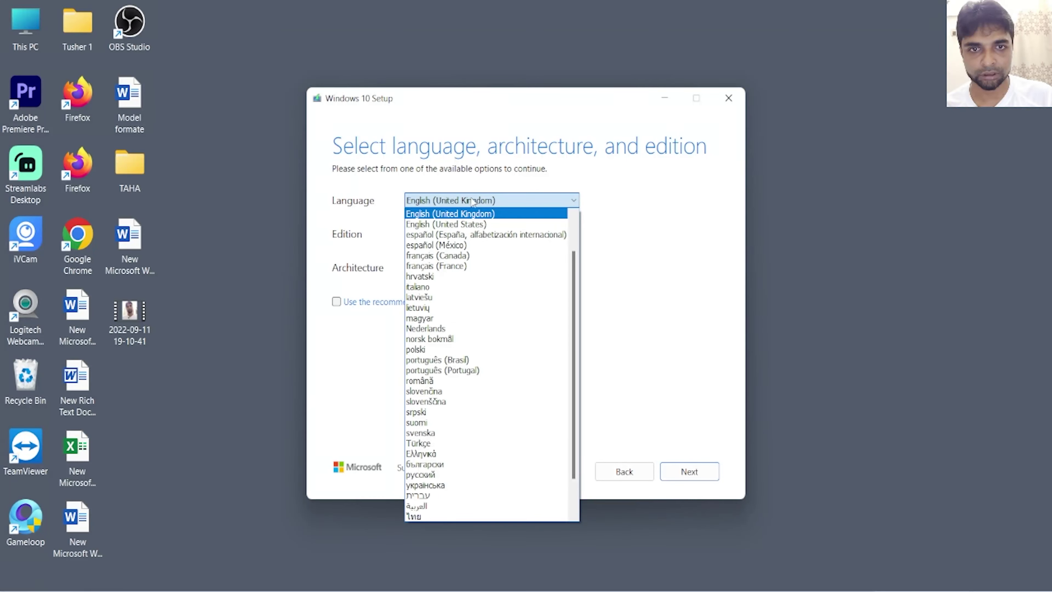
pyautogui.click(467, 225)
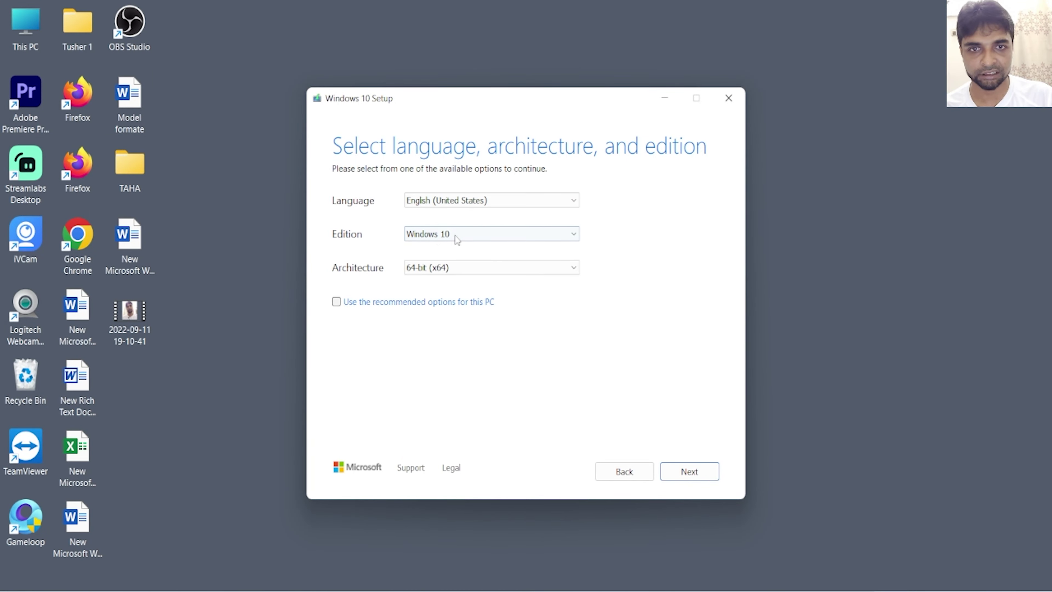
pyautogui.click(432, 236)
pyautogui.click(438, 245)
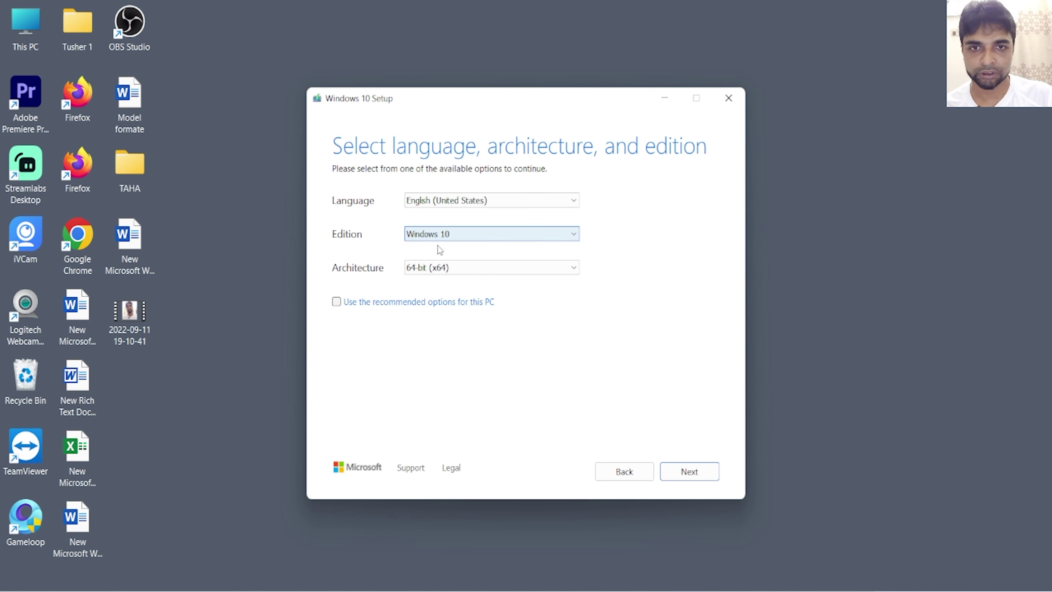
pyautogui.click(444, 268)
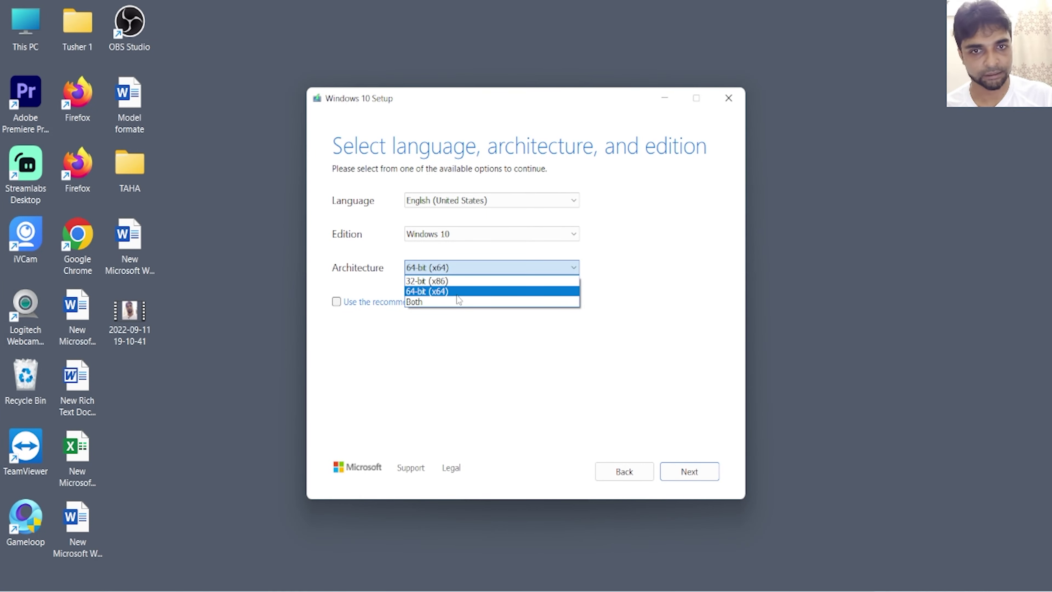
pyautogui.click(417, 302)
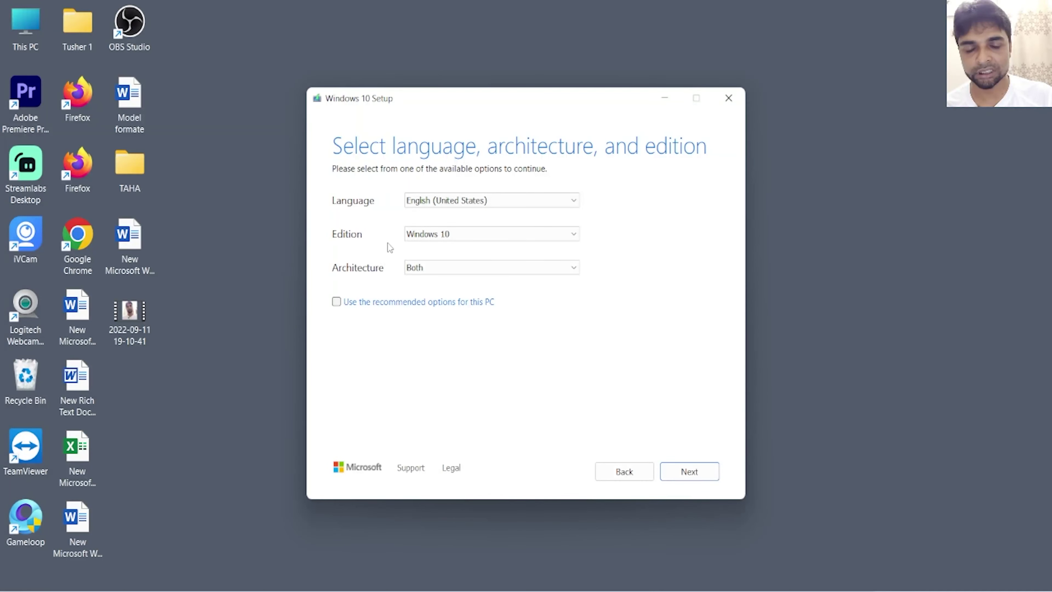
pyautogui.click(344, 304)
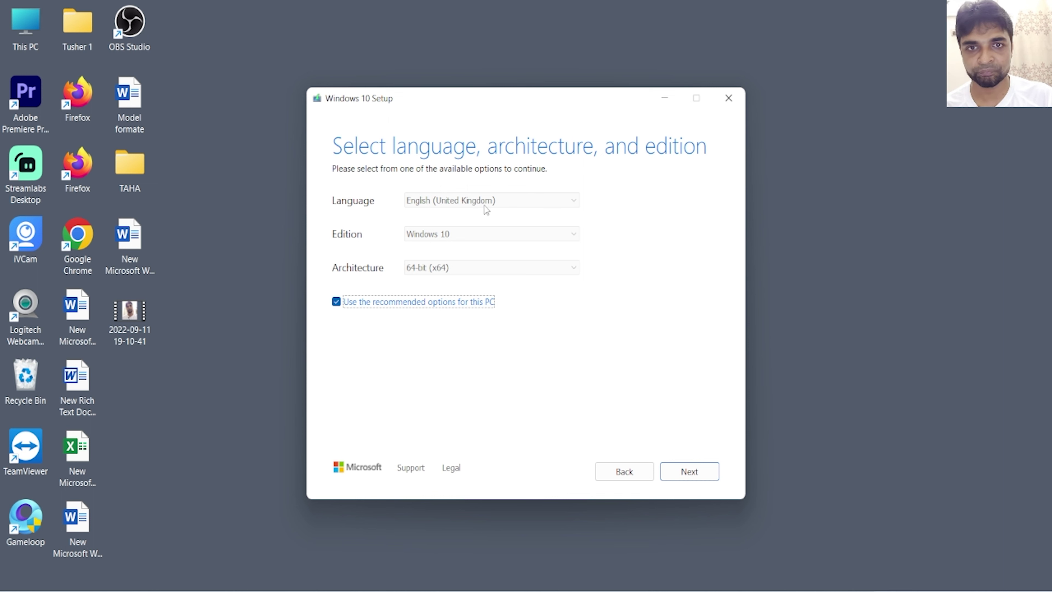
pyautogui.click(337, 302)
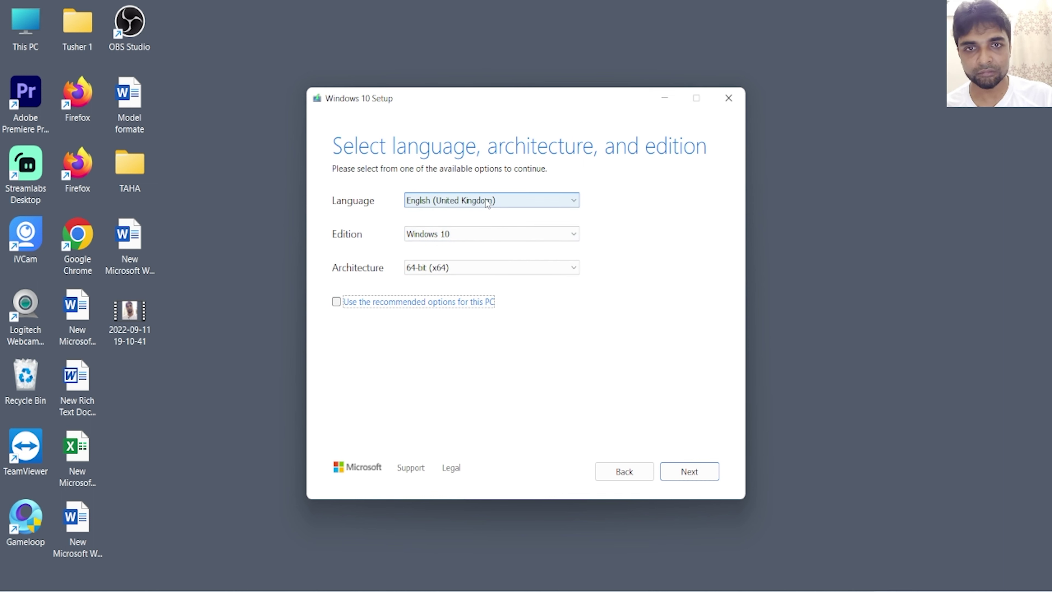
pyautogui.click(453, 204)
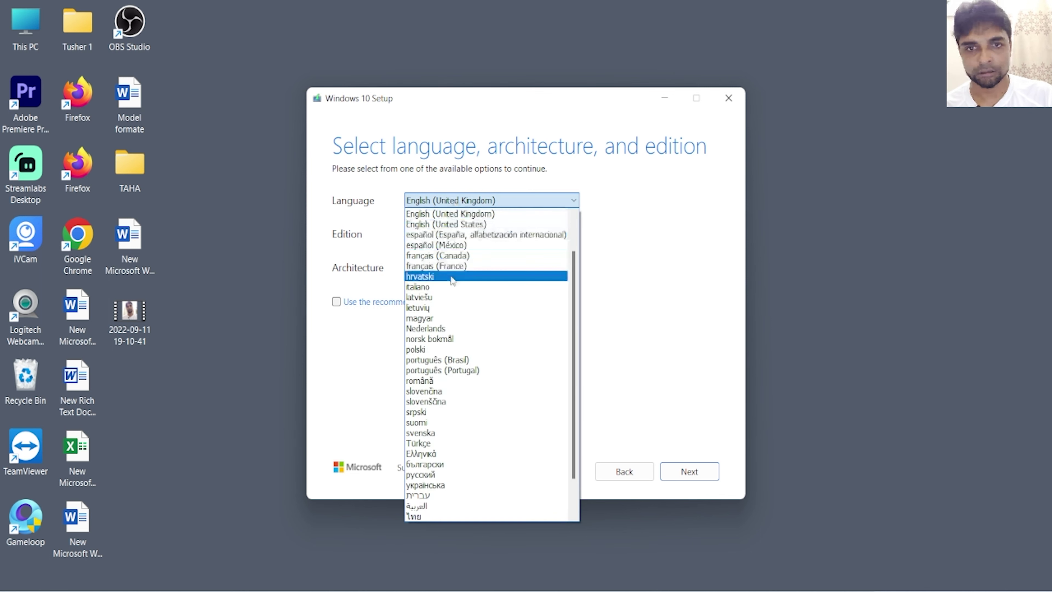
pyautogui.click(454, 224)
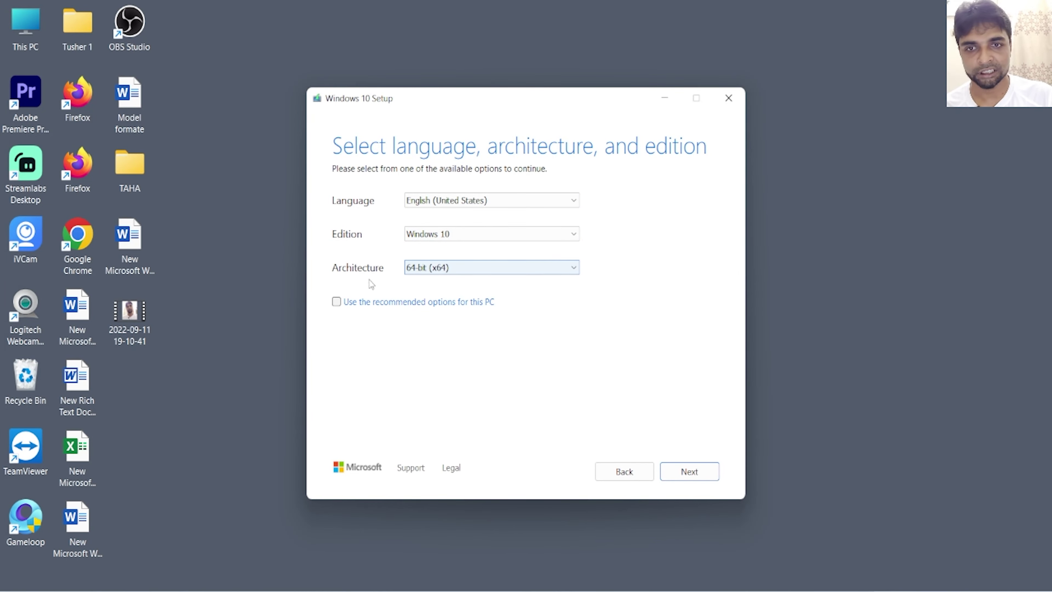
pyautogui.click(453, 203)
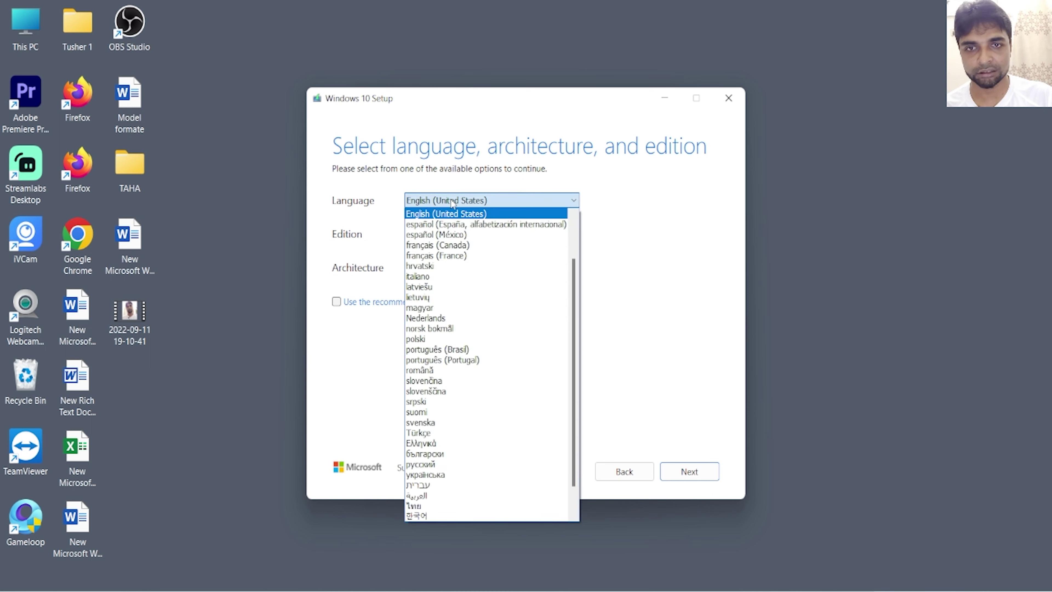
pyautogui.click(453, 203)
pyautogui.click(337, 302)
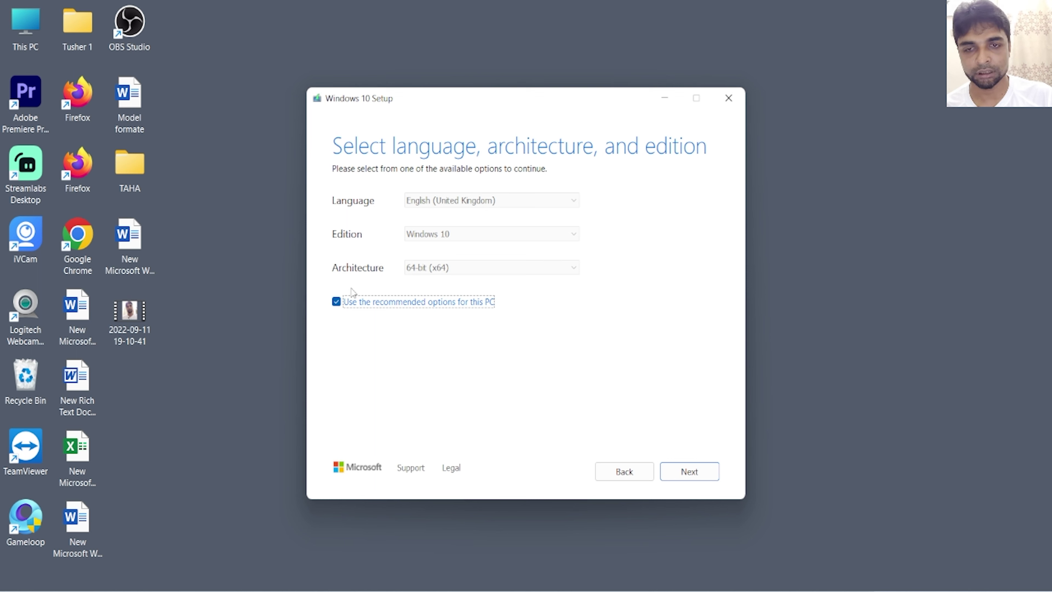
# Turn off the recommended options, set the language to English (United States) and the architecture to Both, and continue.
pyautogui.click(337, 304)
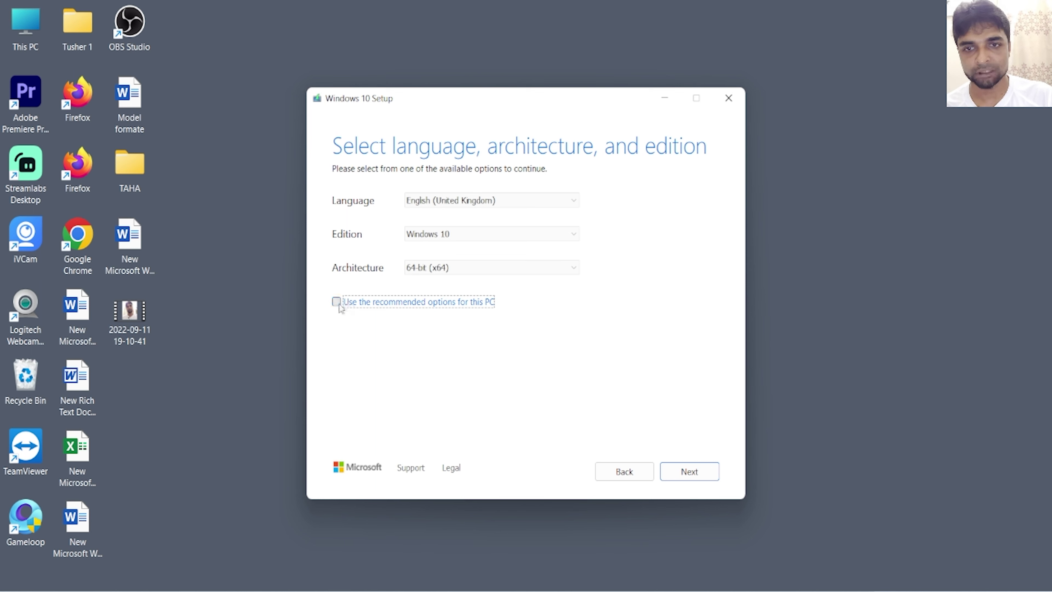
pyautogui.click(452, 201)
pyautogui.click(447, 224)
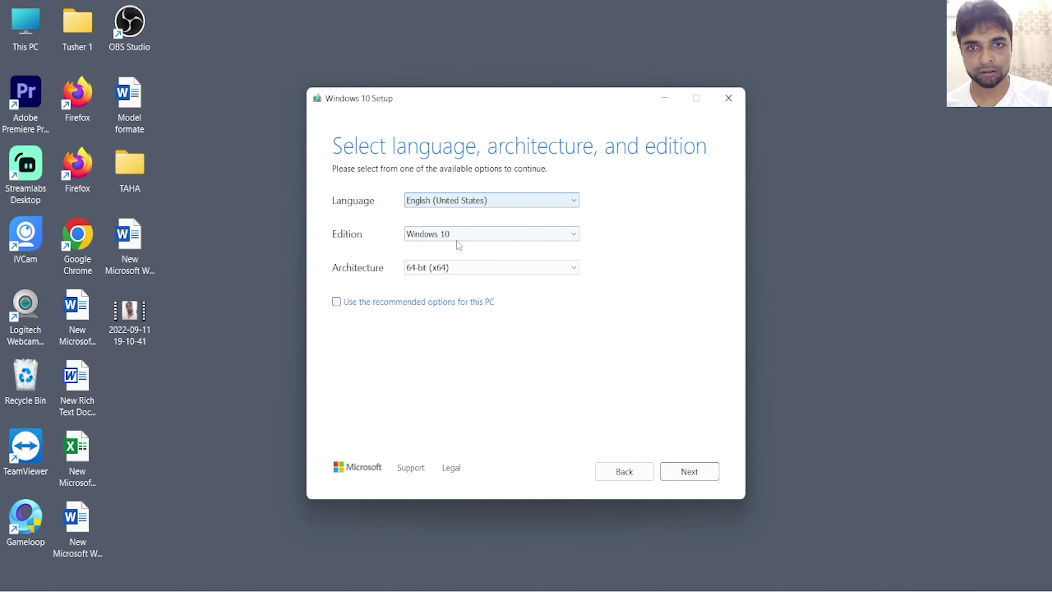
pyautogui.click(440, 268)
pyautogui.click(427, 300)
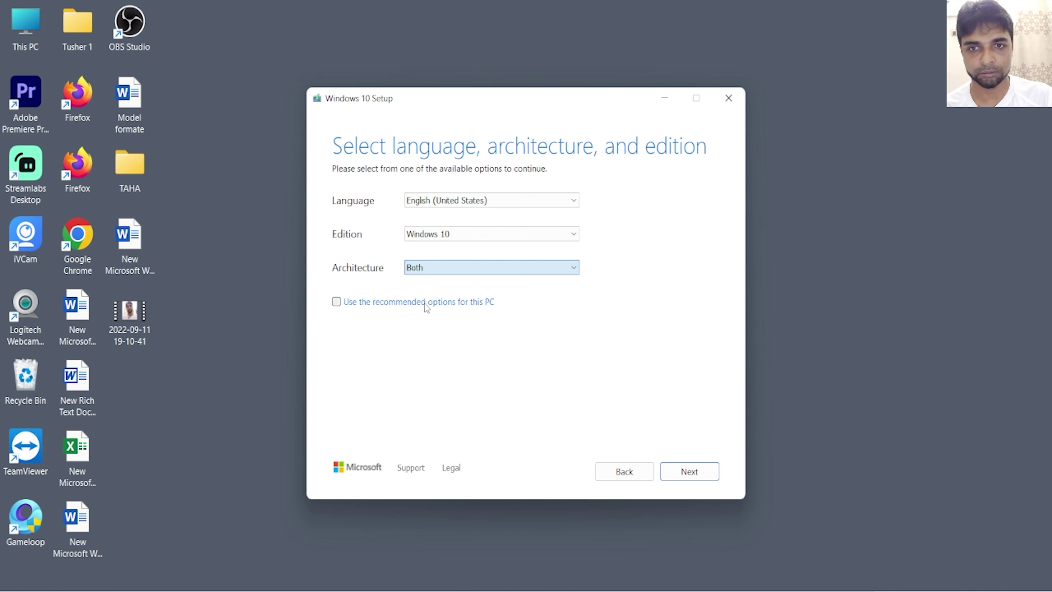
pyautogui.click(698, 475)
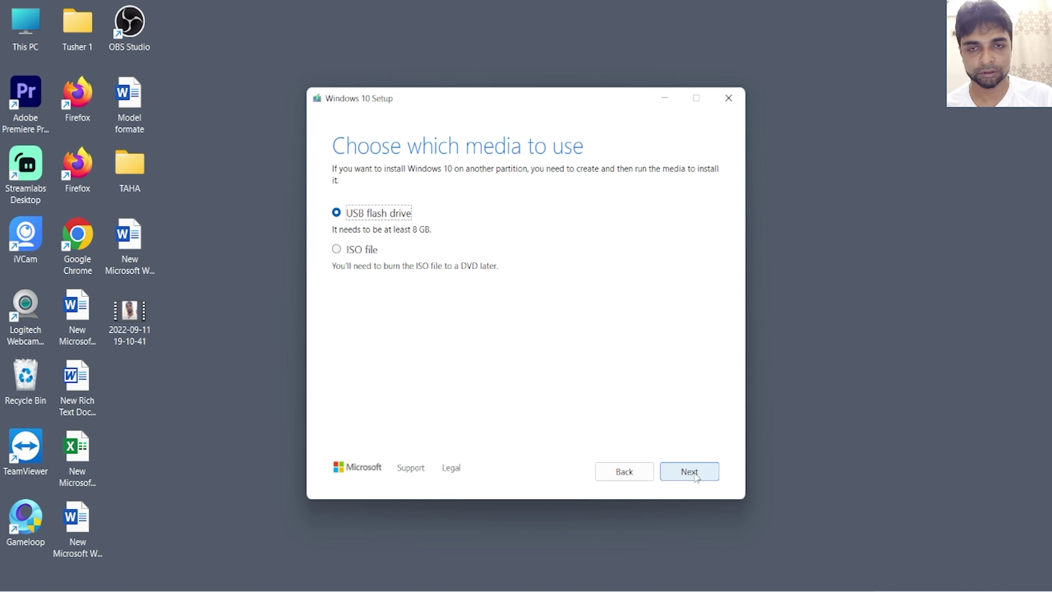
# Choose ISO file as the installation media and save it as Windows on New Volume (E:).
pyautogui.click(337, 250)
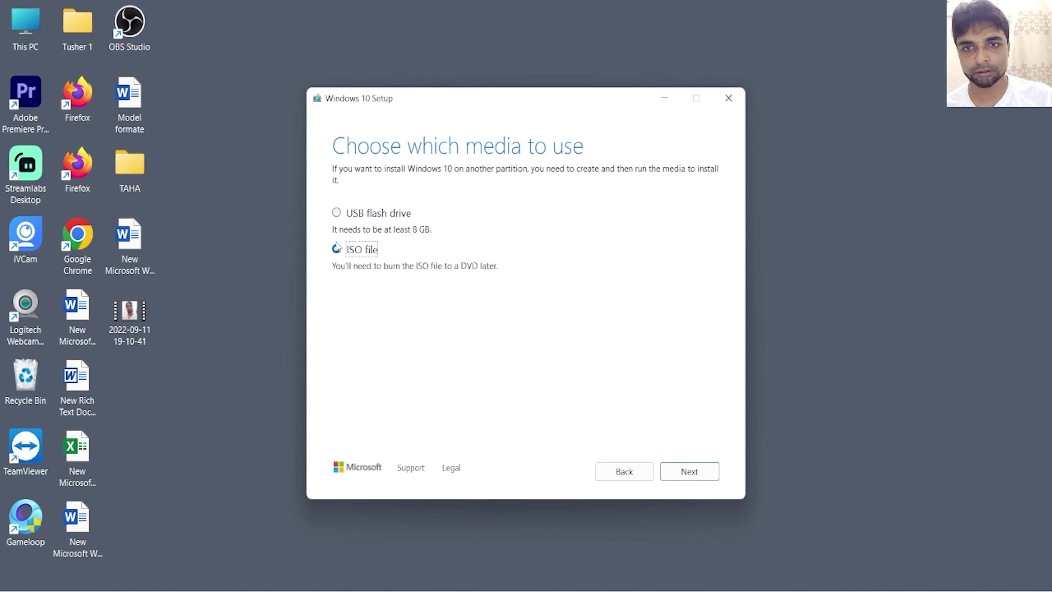
pyautogui.click(685, 473)
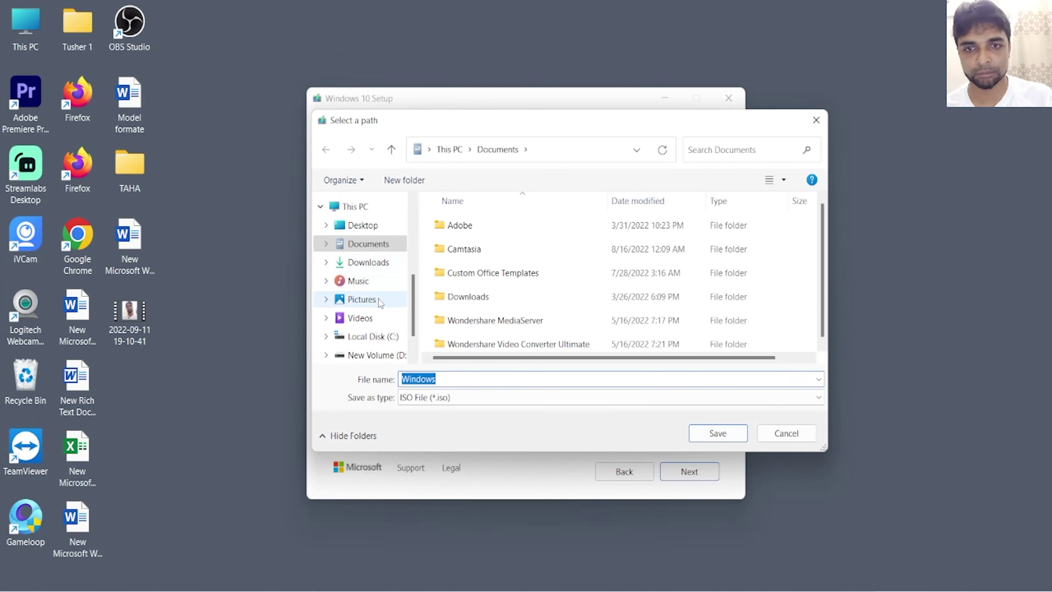
pyautogui.scroll(-1, 380, 302)
pyautogui.scroll(-1, 381, 311)
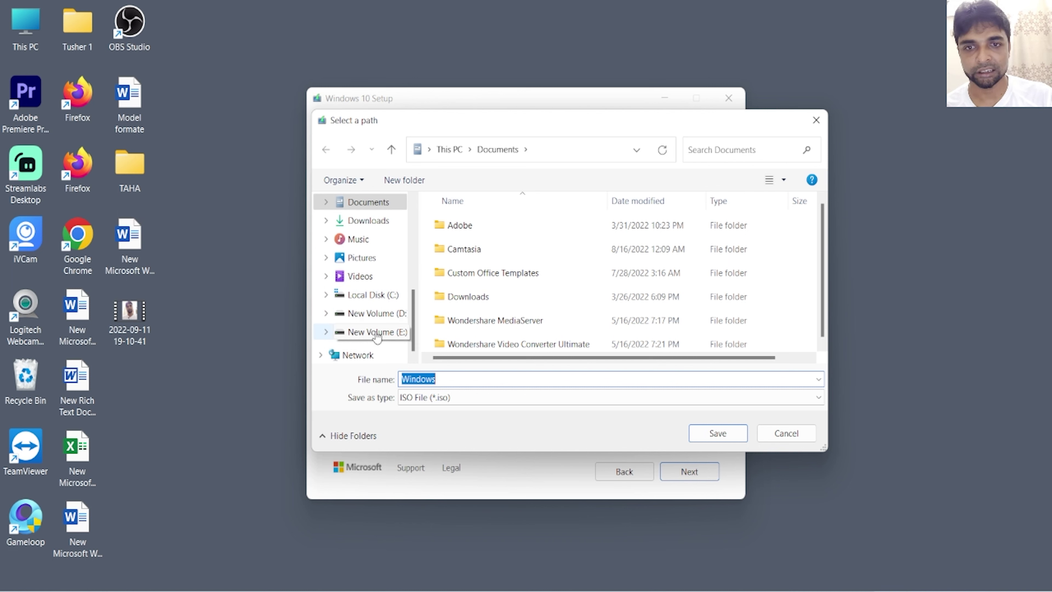
pyautogui.click(375, 332)
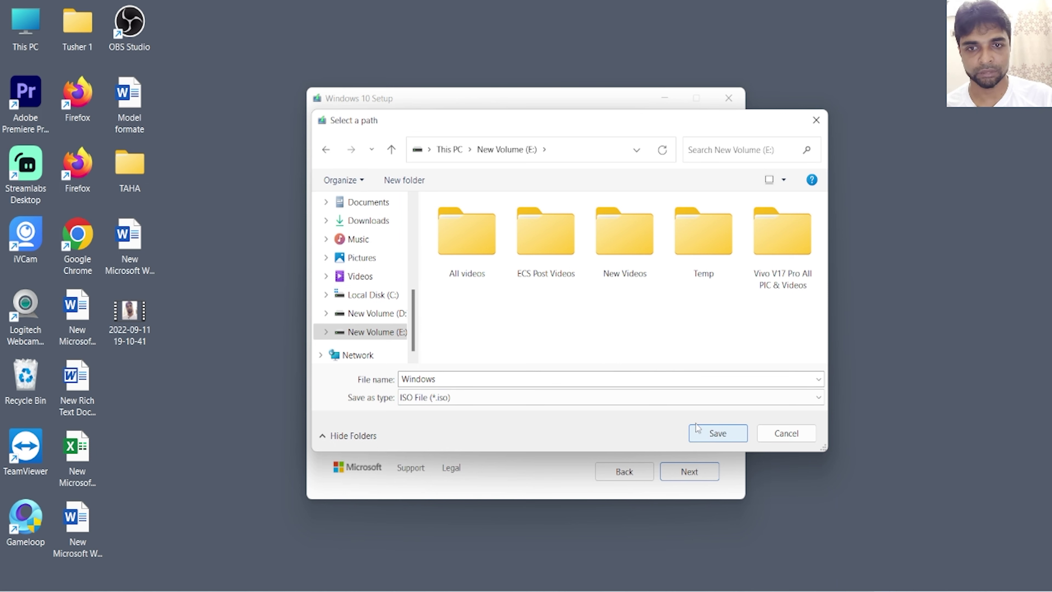
pyautogui.click(718, 436)
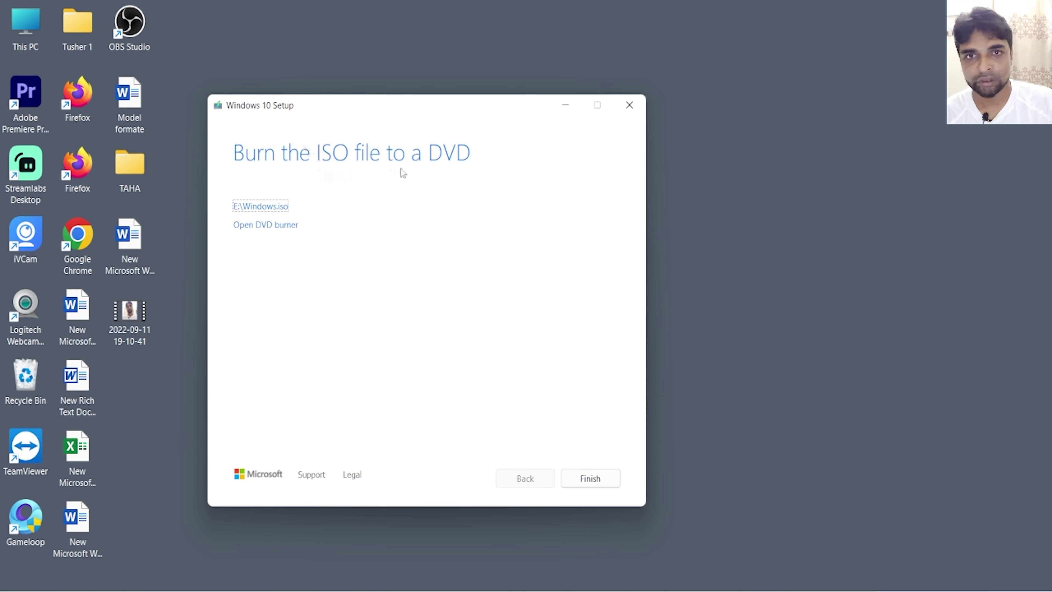
# Finish the Windows 10 Setup wizard, refresh the desktop, and open New Volume (E:) from This PC.
pyautogui.click(578, 484)
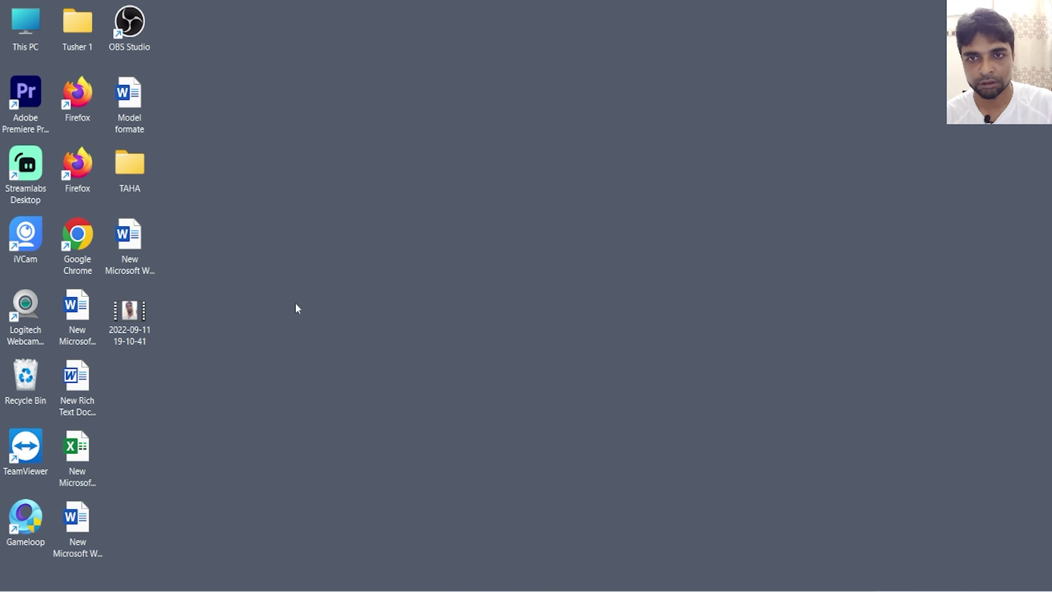
pyautogui.rightClick(317, 245)
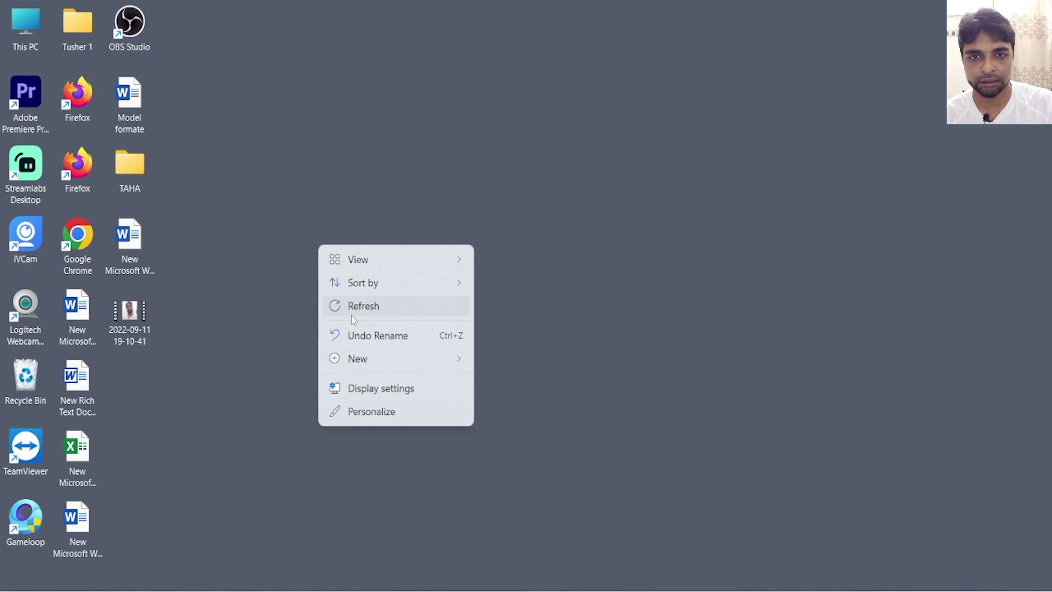
pyautogui.rightClick(359, 312)
pyautogui.click(397, 375)
pyautogui.rightClick(399, 228)
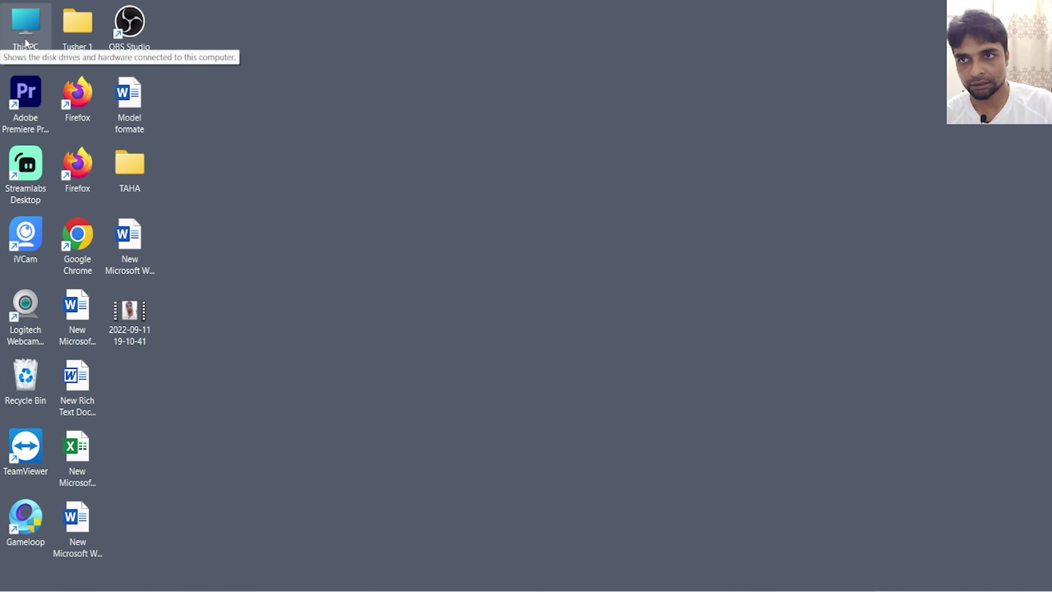
pyautogui.doubleClick(25, 42)
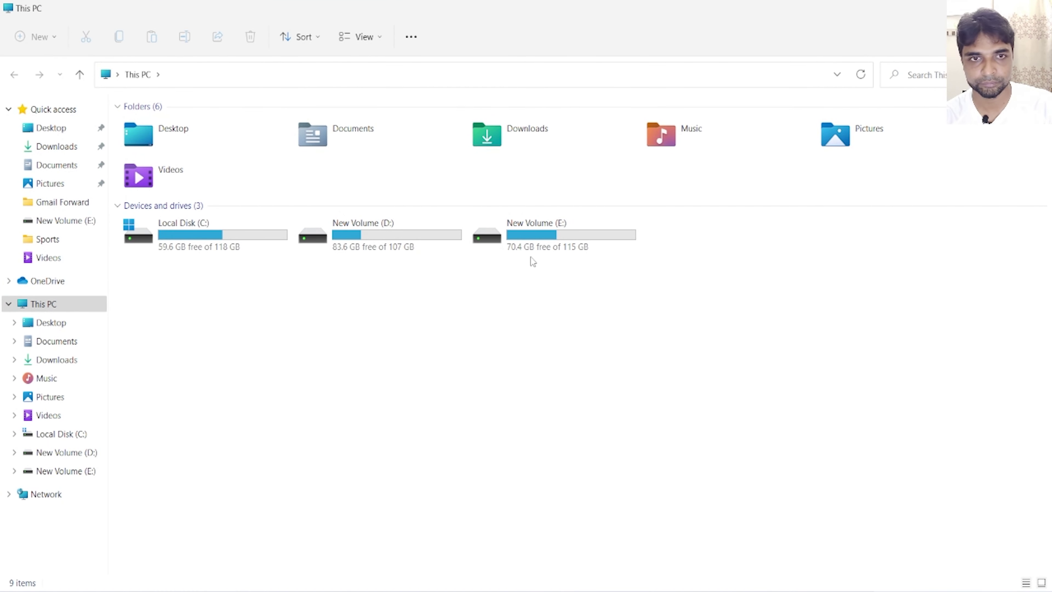
pyautogui.doubleClick(529, 242)
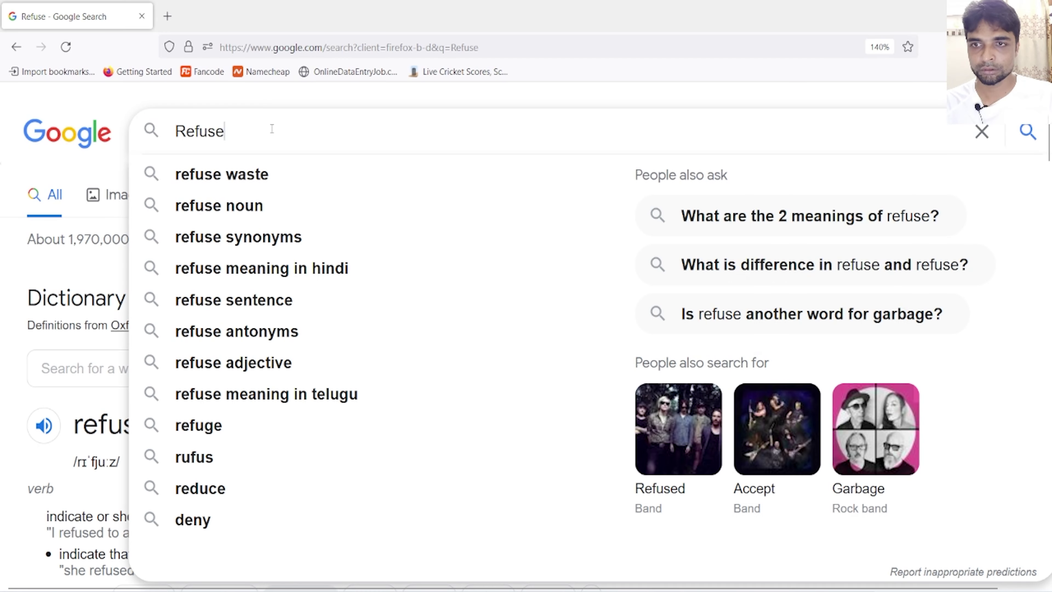
# Search Google for refuse software and download Rufus 3.20 for Windows from Uptodown.
pyautogui.write('s')
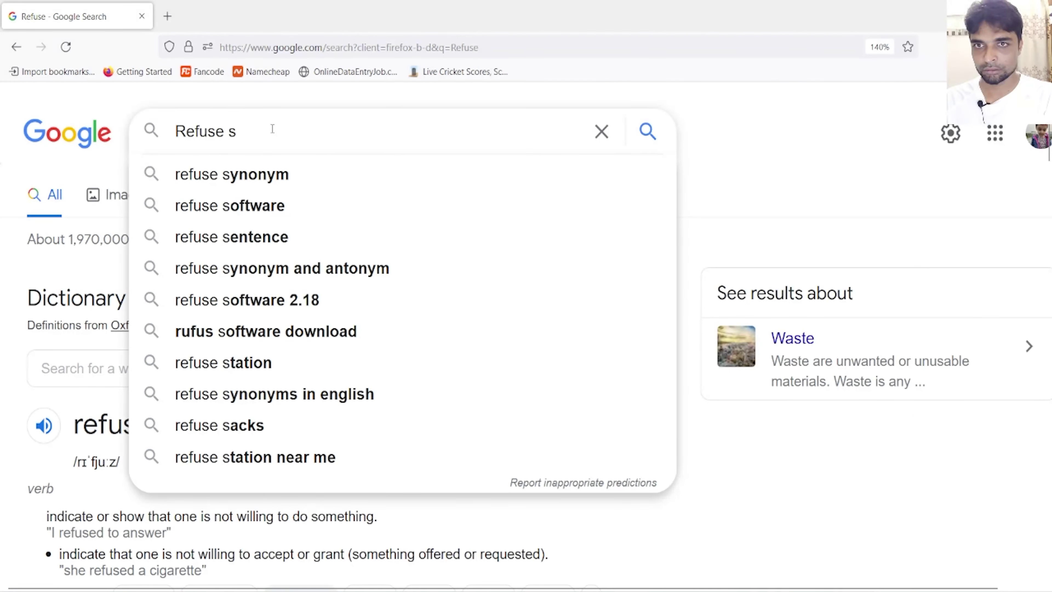
pyautogui.click(259, 205)
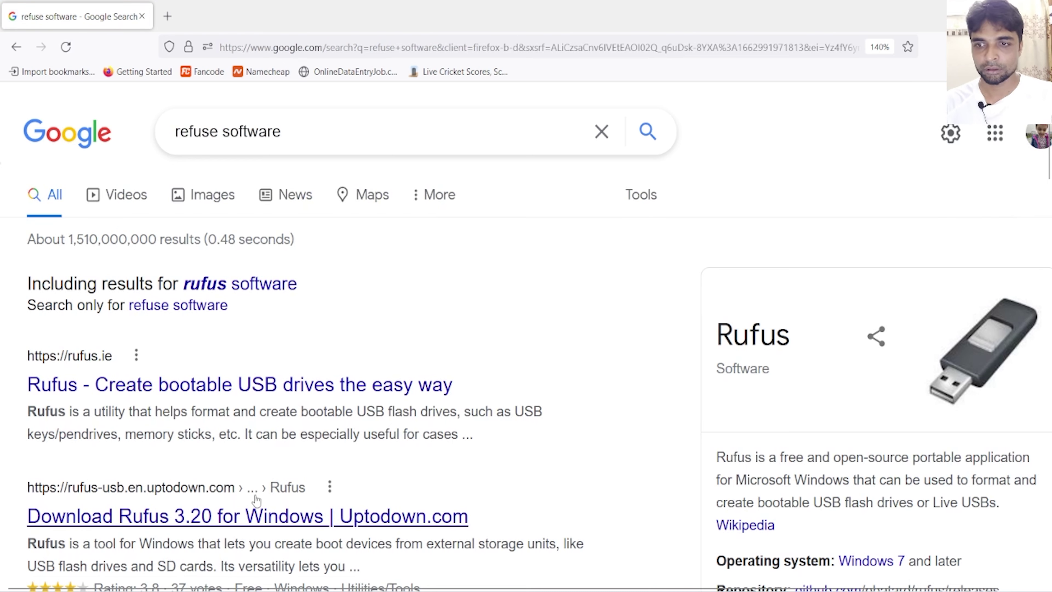
pyautogui.scroll(-4, 491, 368)
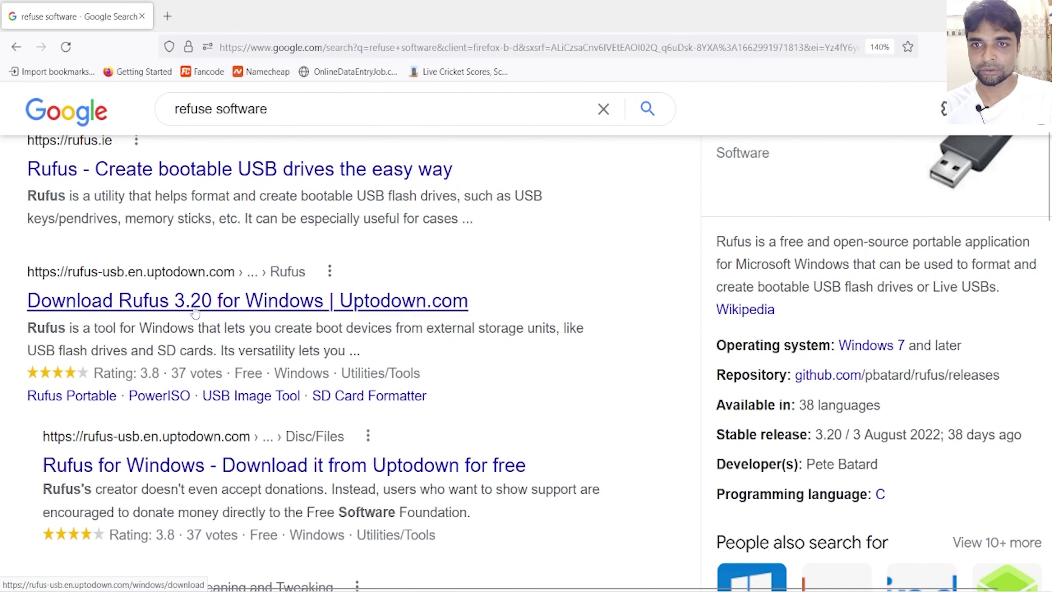
pyautogui.click(271, 308)
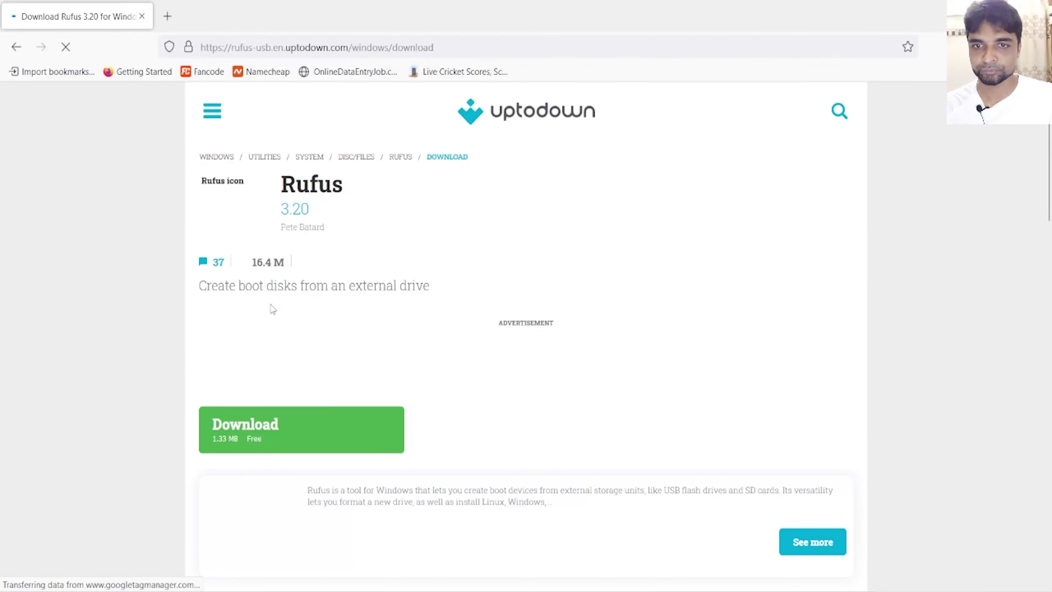
pyautogui.scroll(-2, 276, 309)
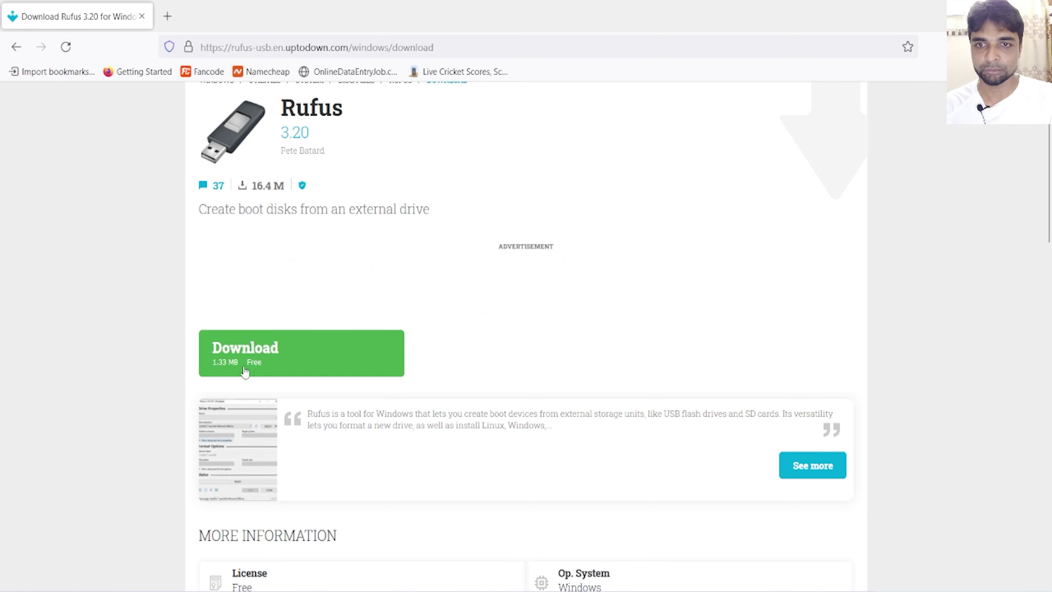
pyautogui.click(259, 361)
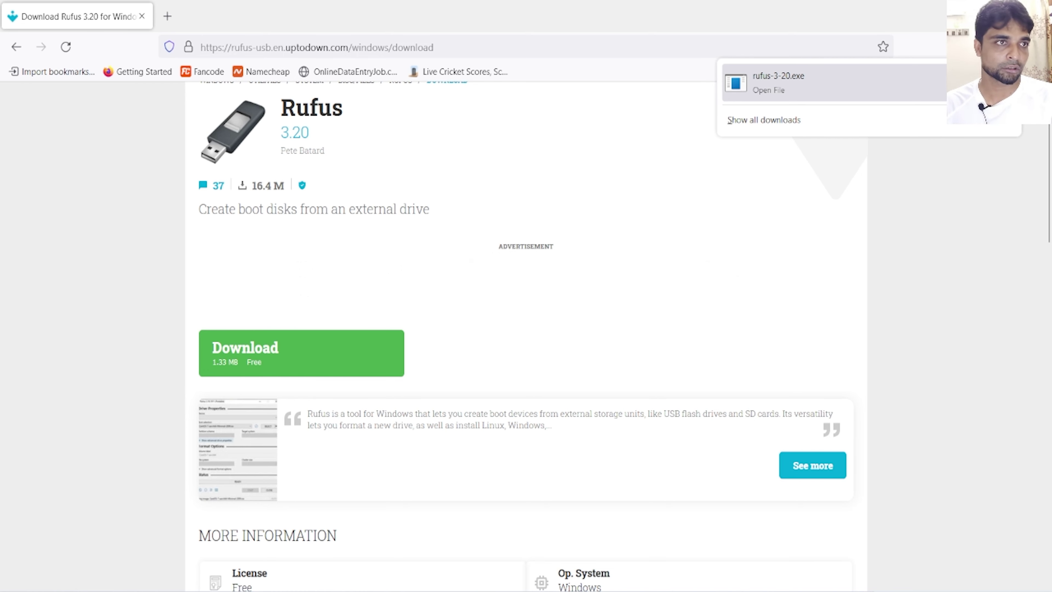
# Run the downloaded rufus-3-20 file and allow Rufus to check for application updates online.
pyautogui.click(776, 85)
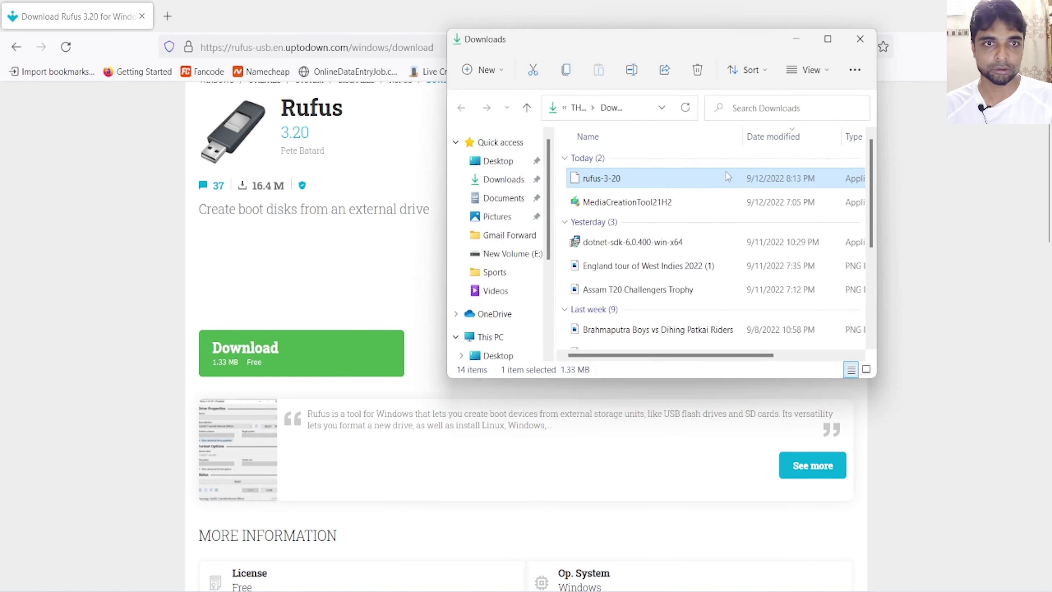
pyautogui.doubleClick(589, 179)
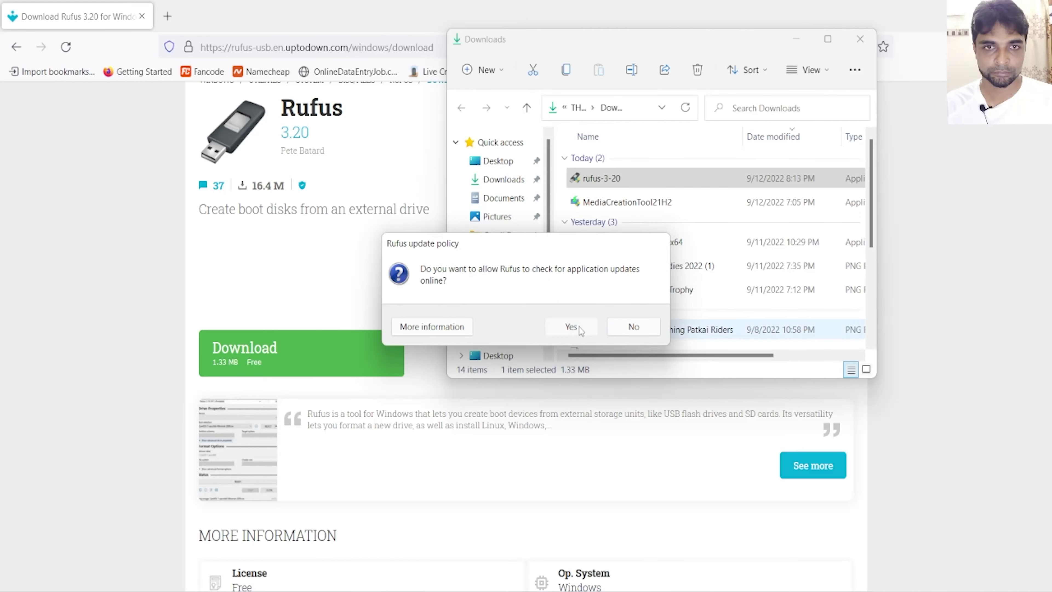
pyautogui.click(570, 326)
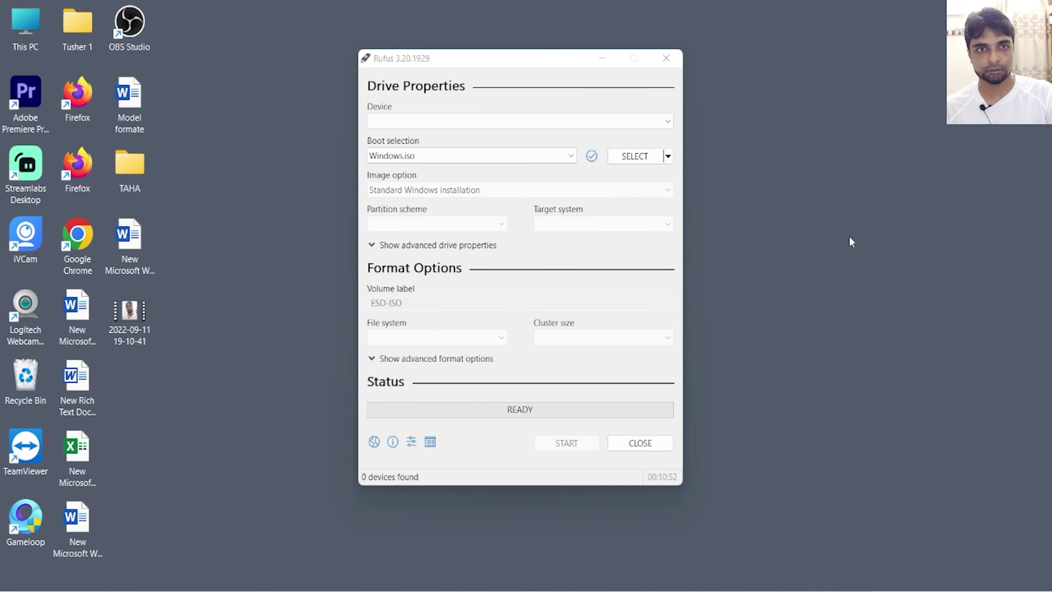
pyautogui.moveTo(336, 50); pyautogui.dragTo(567, 361)
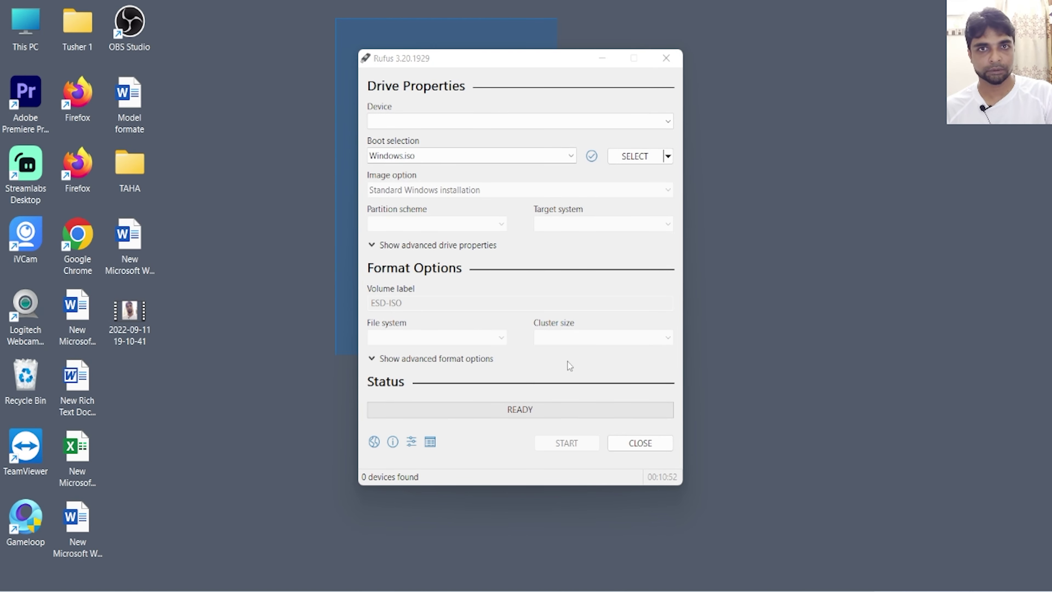
pyautogui.moveTo(697, 493); pyautogui.dragTo(719, 524)
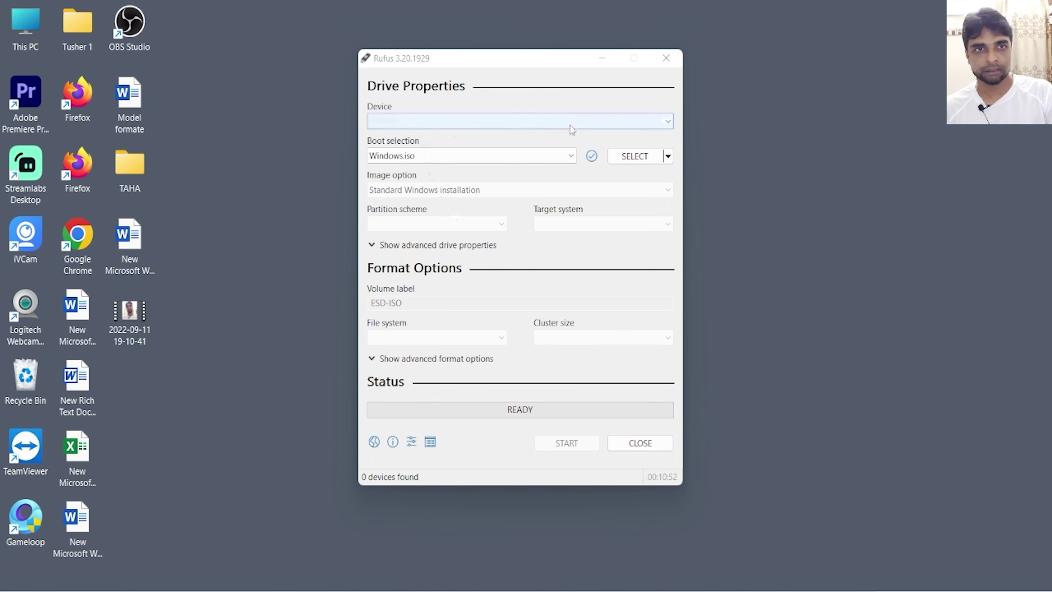
# Check the available devices in Rufus for a connected USB flash drive.
pyautogui.click(581, 127)
pyautogui.click(582, 127)
pyautogui.click(531, 123)
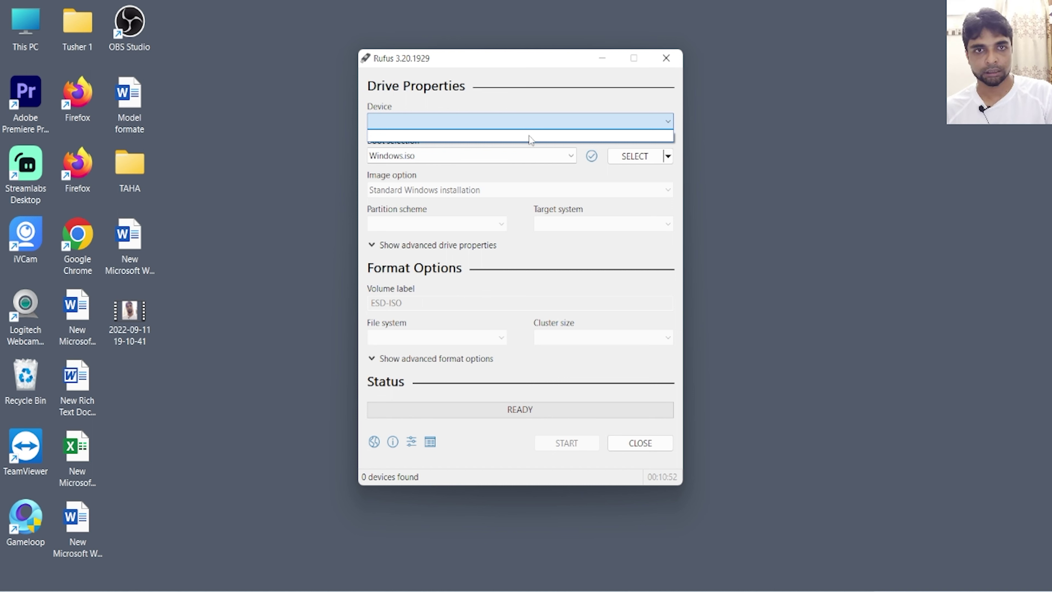
pyautogui.click(843, 173)
pyautogui.click(522, 158)
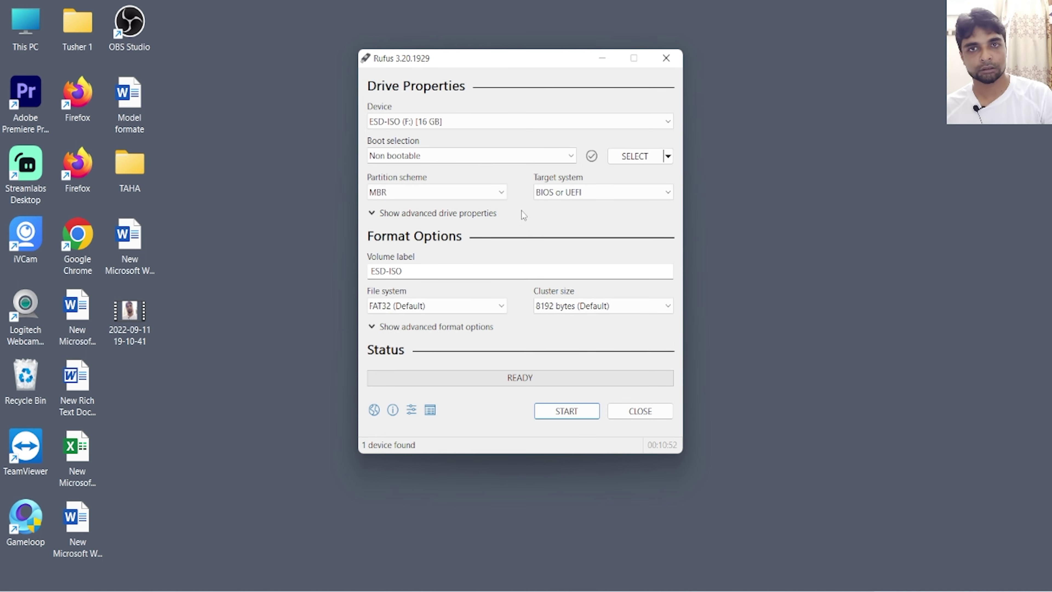
# Load the Windows ISO file from New Volume (E:) as the boot image for the ESD-ISO (F:) drive.
pyautogui.moveTo(380, 126)
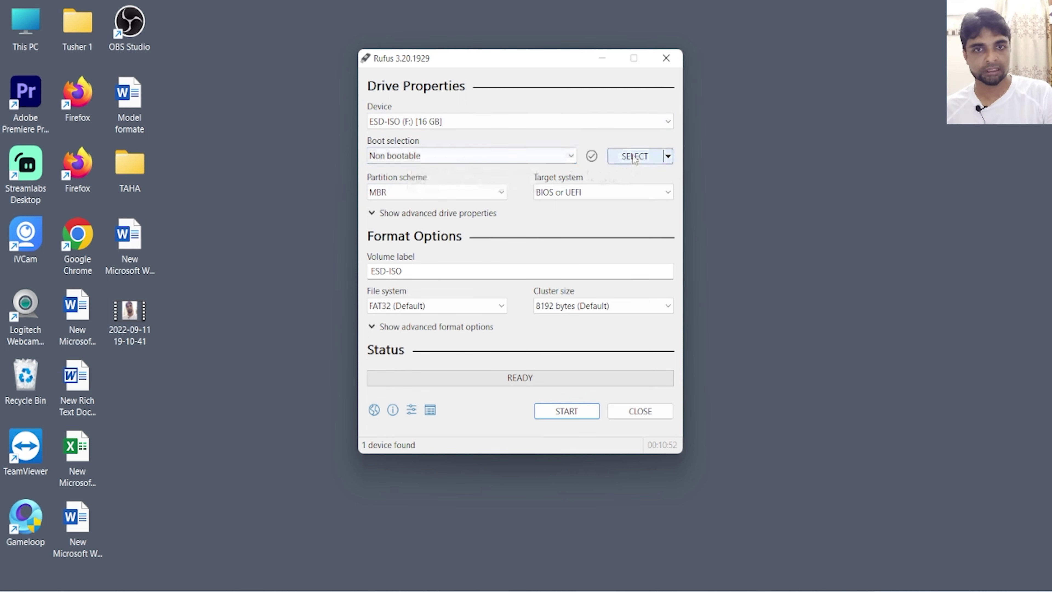
pyautogui.click(506, 160)
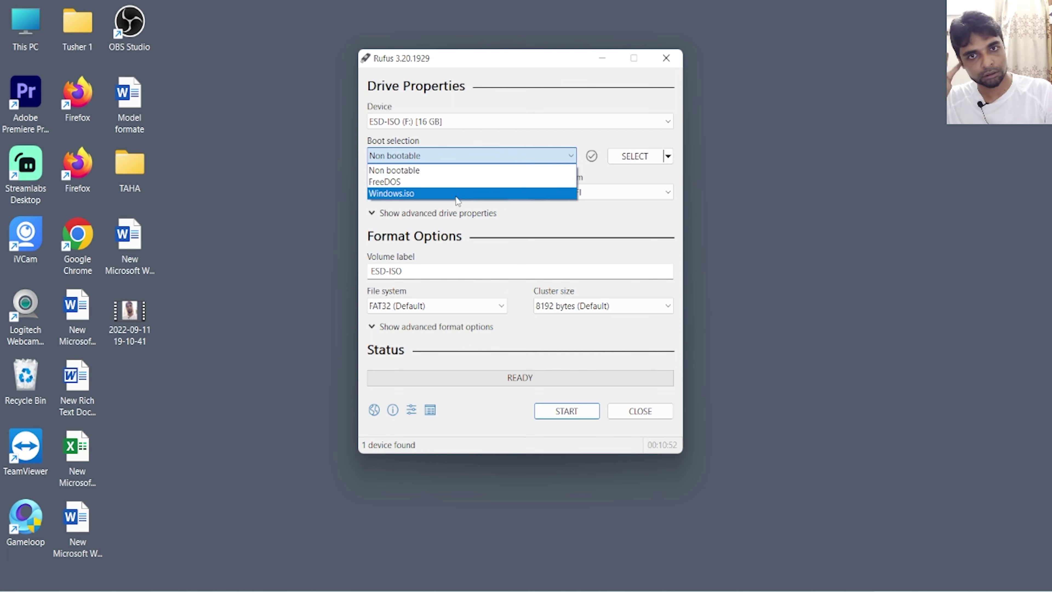
pyautogui.click(630, 157)
pyautogui.click(640, 159)
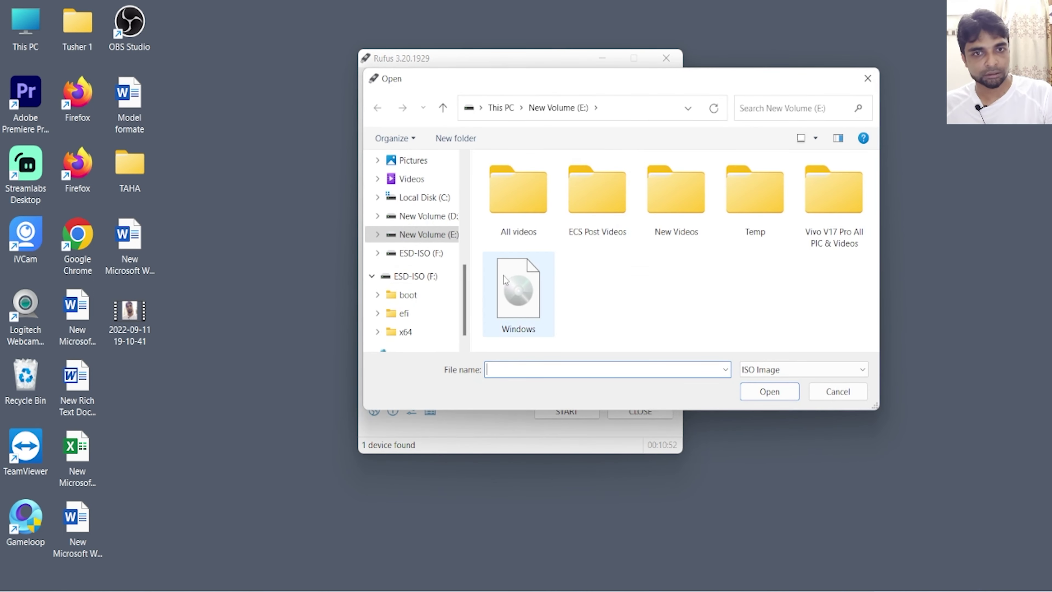
pyautogui.doubleClick(521, 292)
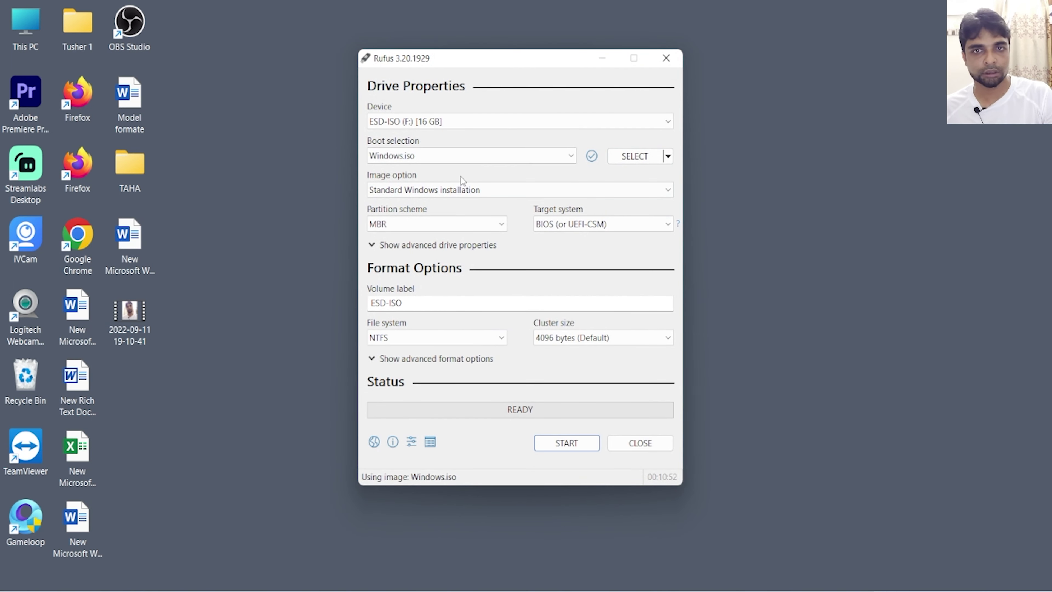
# Use Standard Windows installation as the image option and MBR as the partition scheme.
pyautogui.click(434, 192)
pyautogui.click(434, 192)
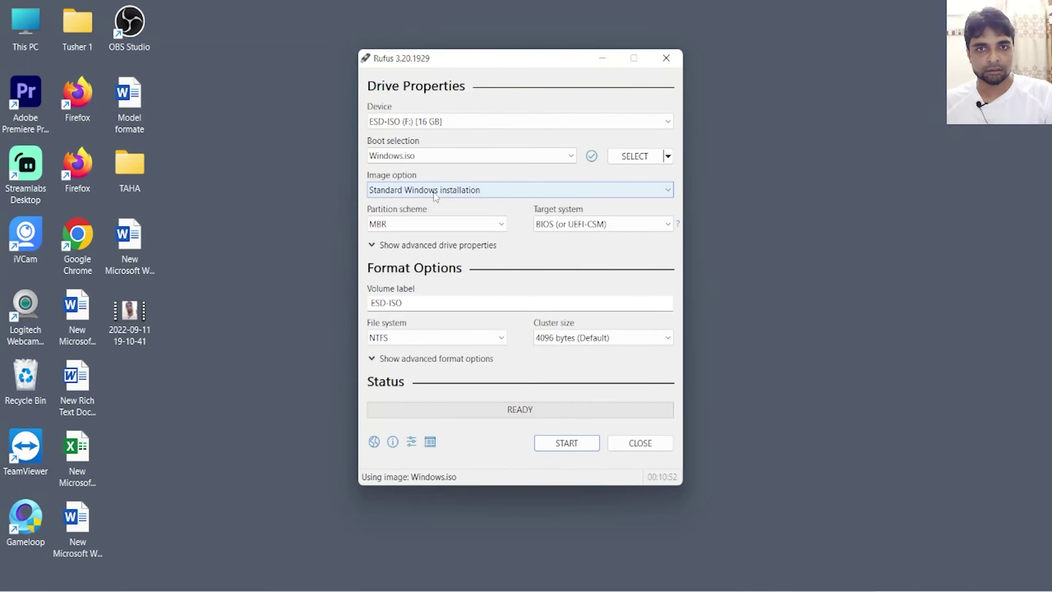
pyautogui.click(414, 224)
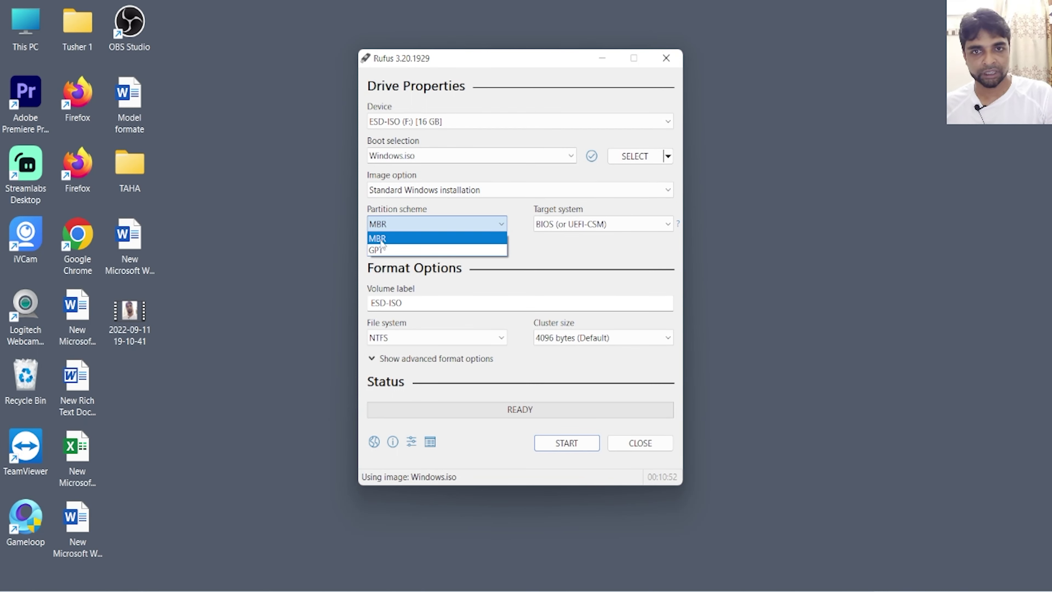
pyautogui.click(401, 239)
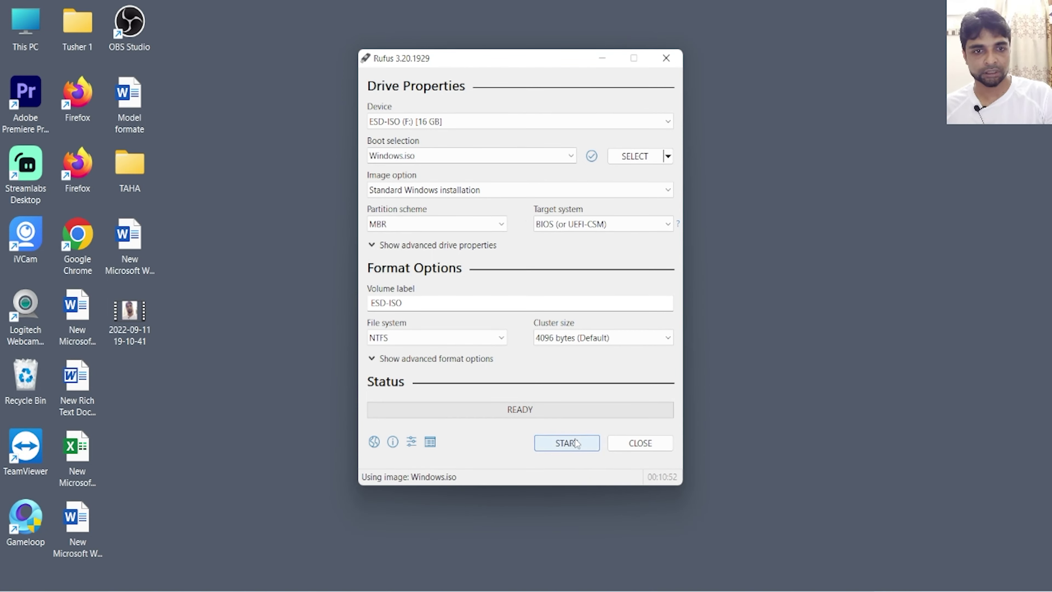
# Write the Windows image to the 16 GB USB drive, accepting the erasure of all its data, and close Rufus.
pyautogui.click(566, 443)
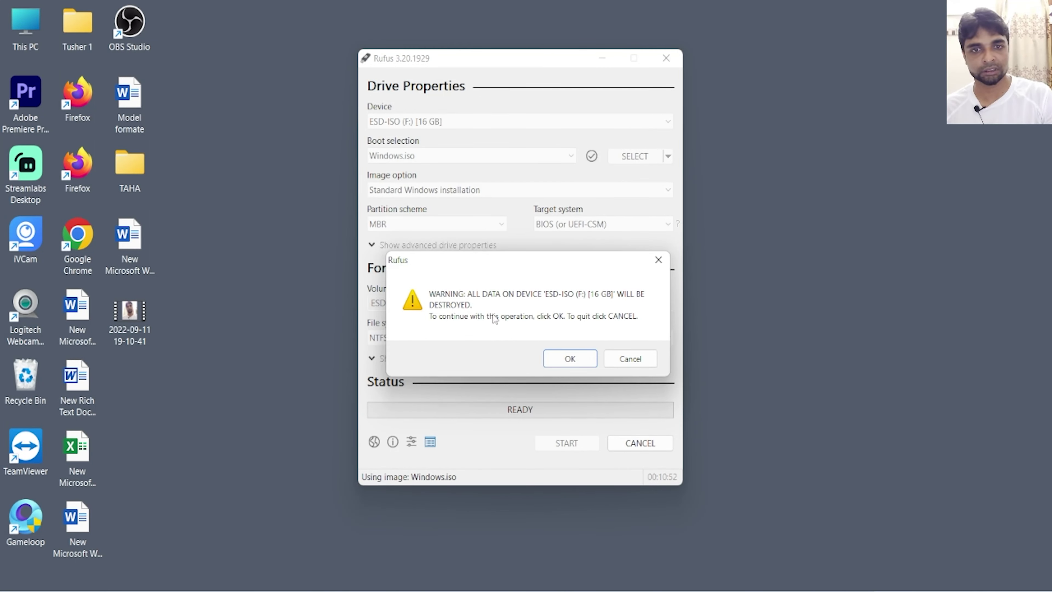
pyautogui.click(574, 362)
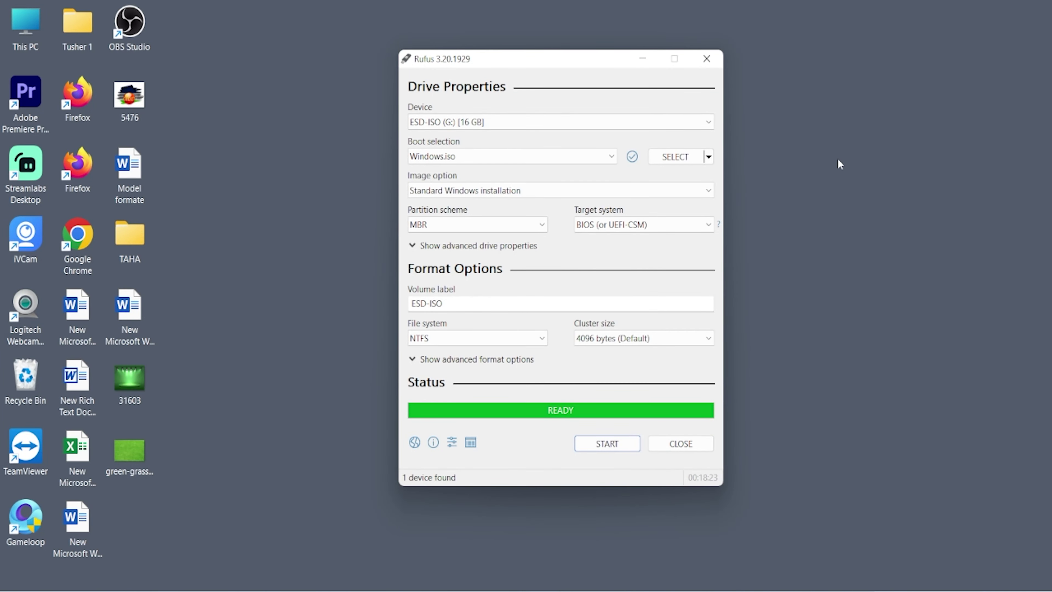
pyautogui.click(690, 445)
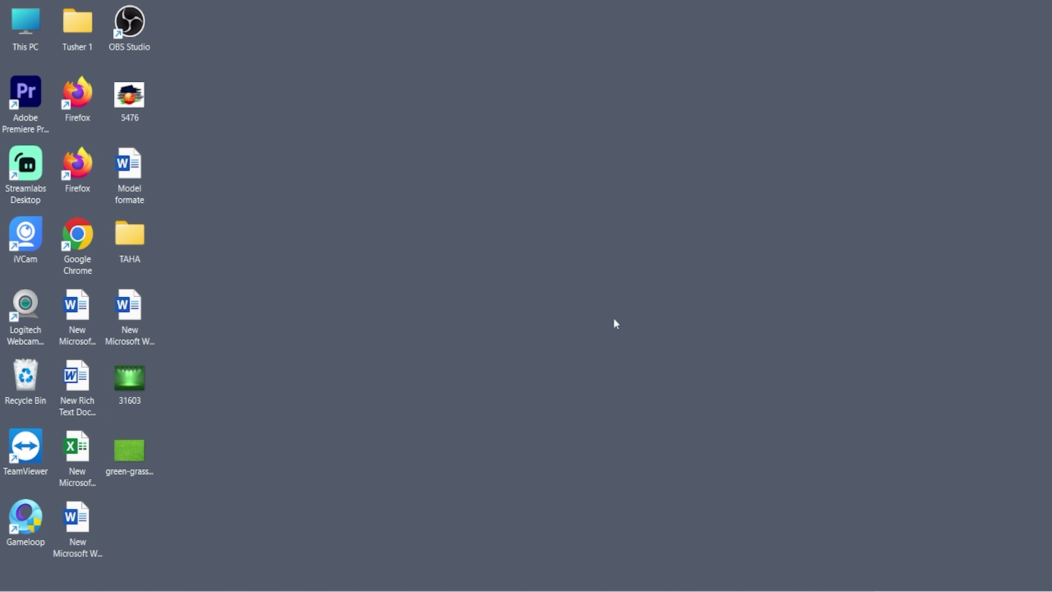
# Refresh the desktop, eject the ADATA USB Flash Drive, and close the ESD-ISO (F:) folder window.
pyautogui.rightClick(554, 220)
pyautogui.click(600, 287)
pyautogui.click(882, 591)
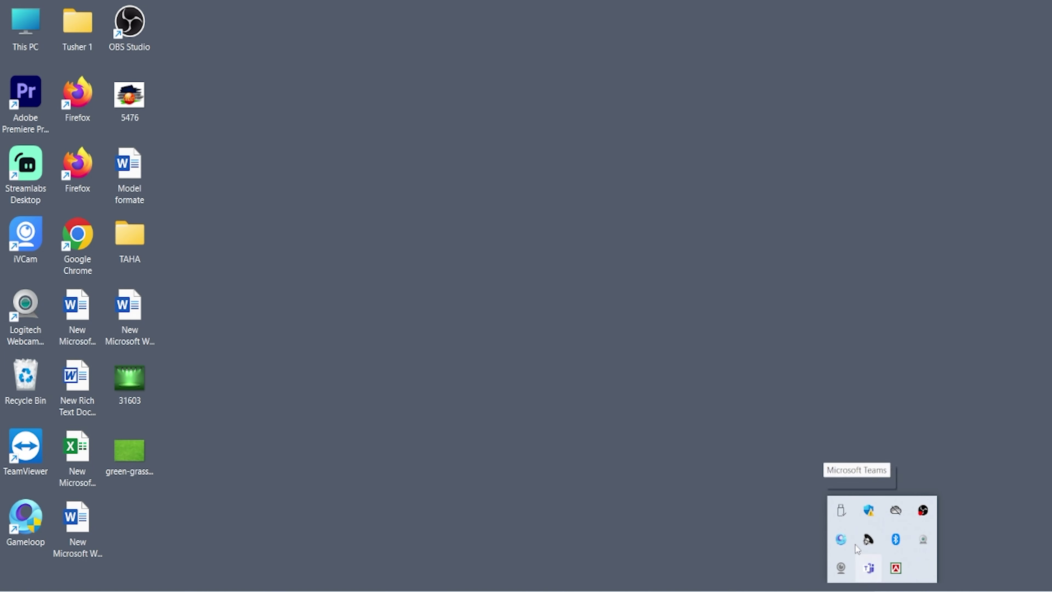
pyautogui.rightClick(845, 513)
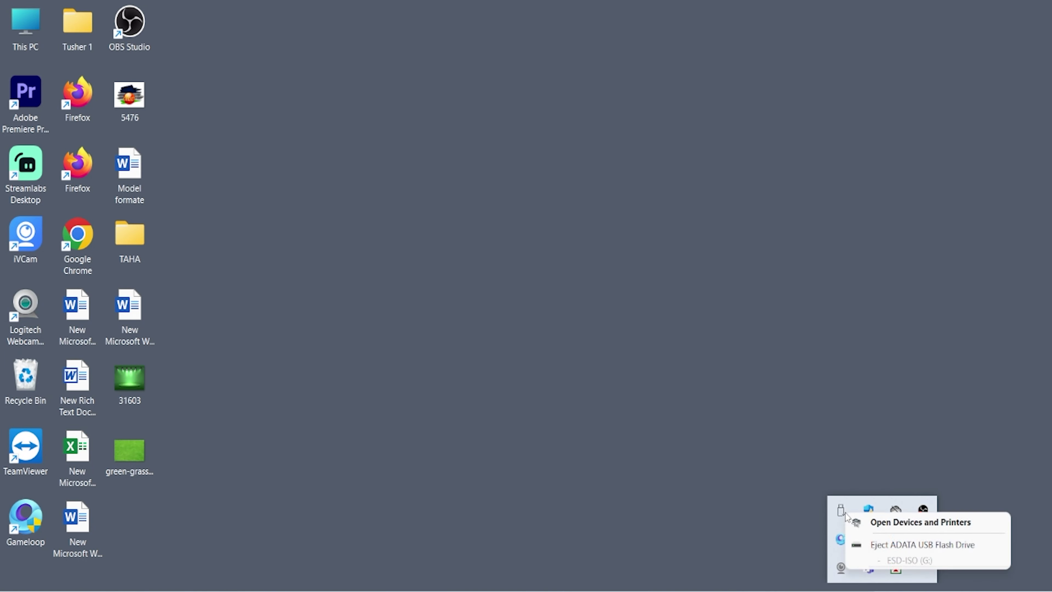
pyautogui.click(885, 545)
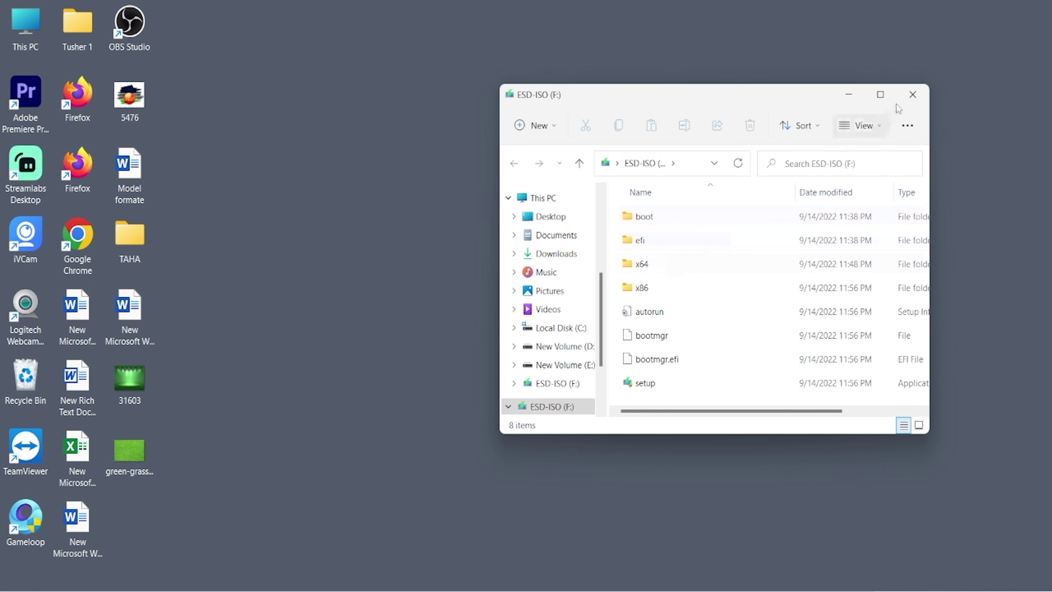
pyautogui.click(911, 96)
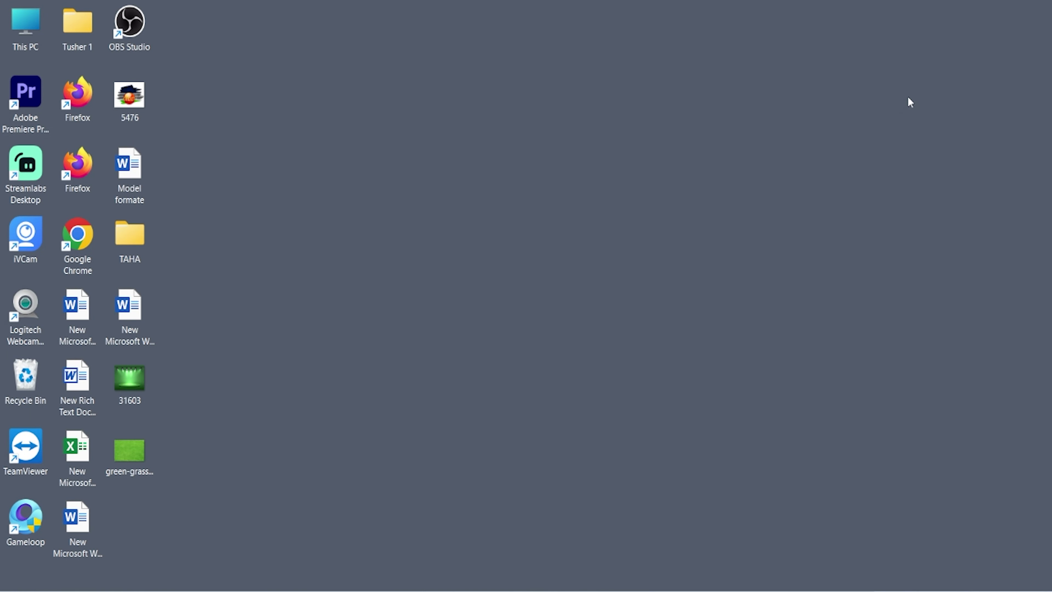